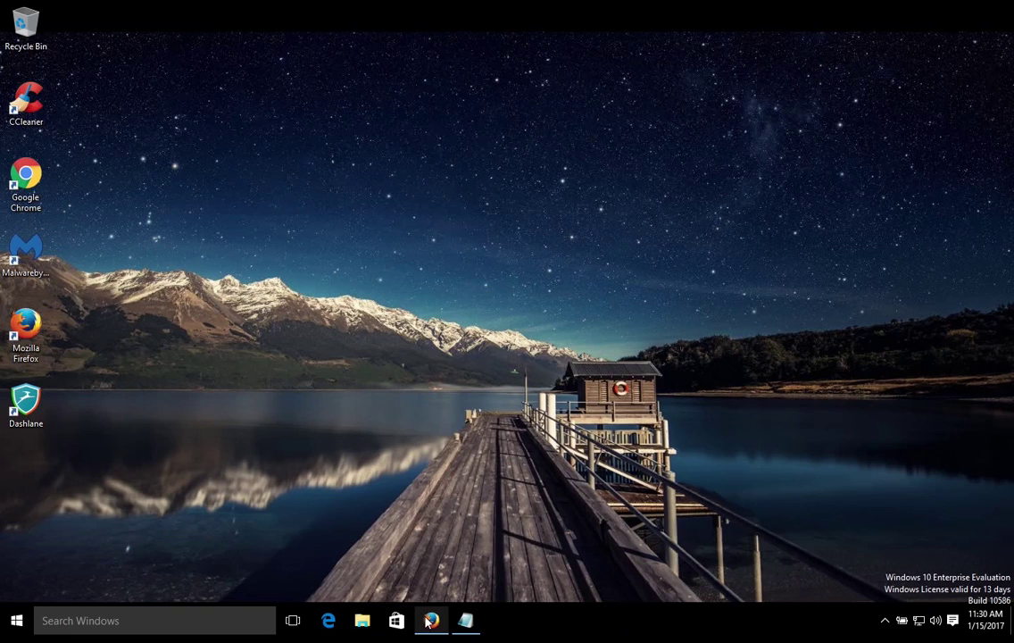
# - Switch to Firefox and open its About Firefox information to check the browser version
pyautogui.moveTo(431, 618)
pyautogui.click(434, 545)
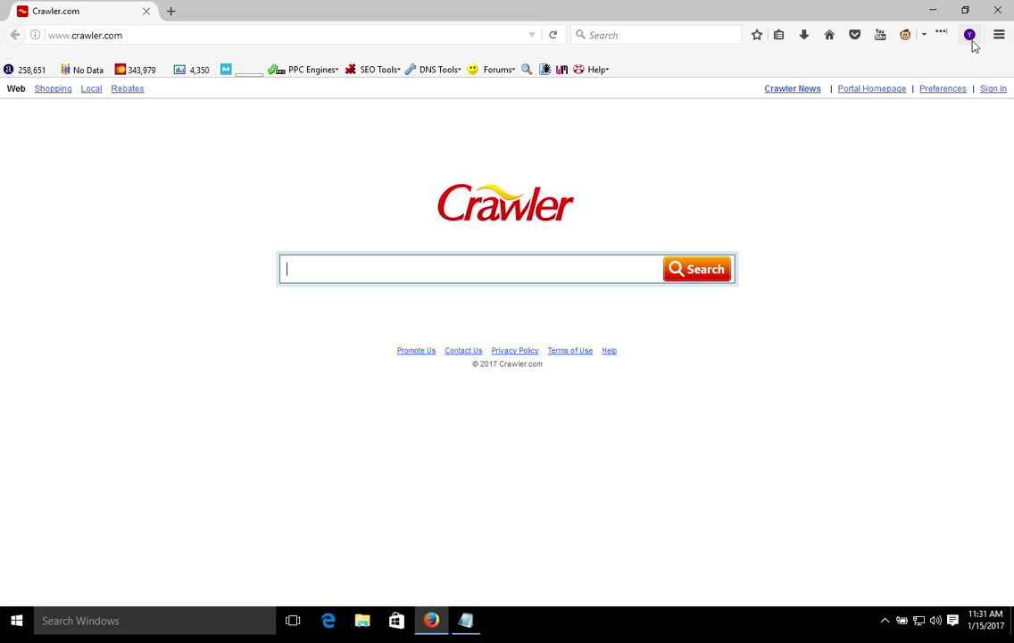
pyautogui.click(996, 35)
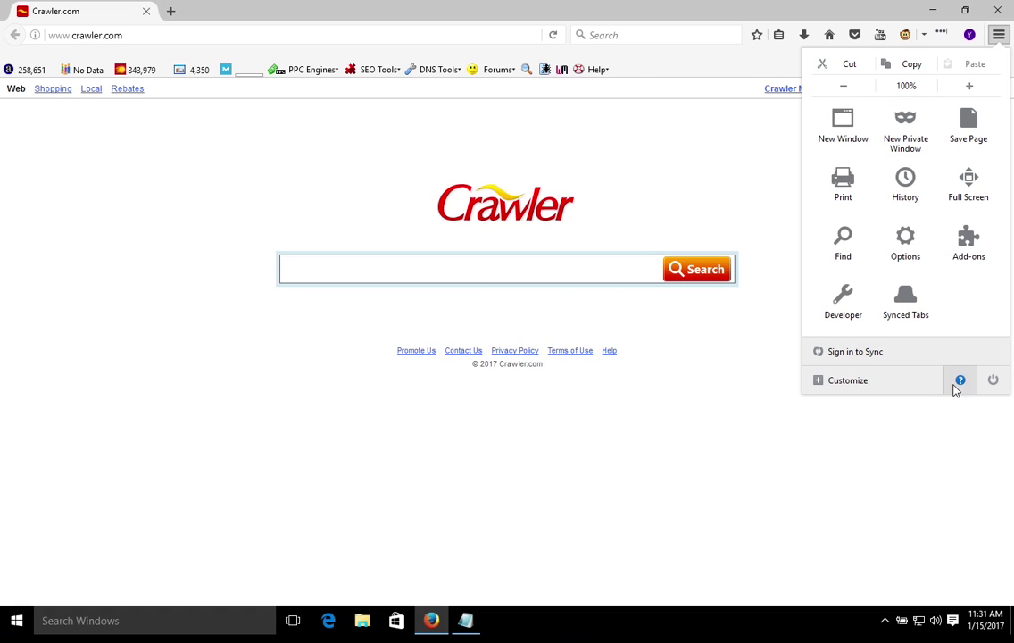
pyautogui.click(959, 381)
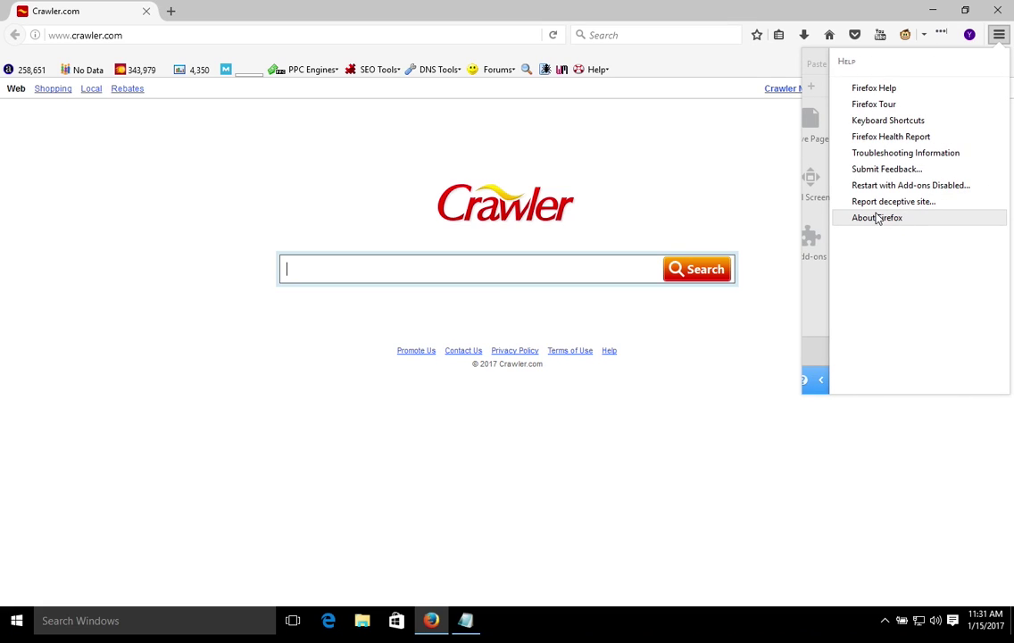
pyautogui.click(887, 218)
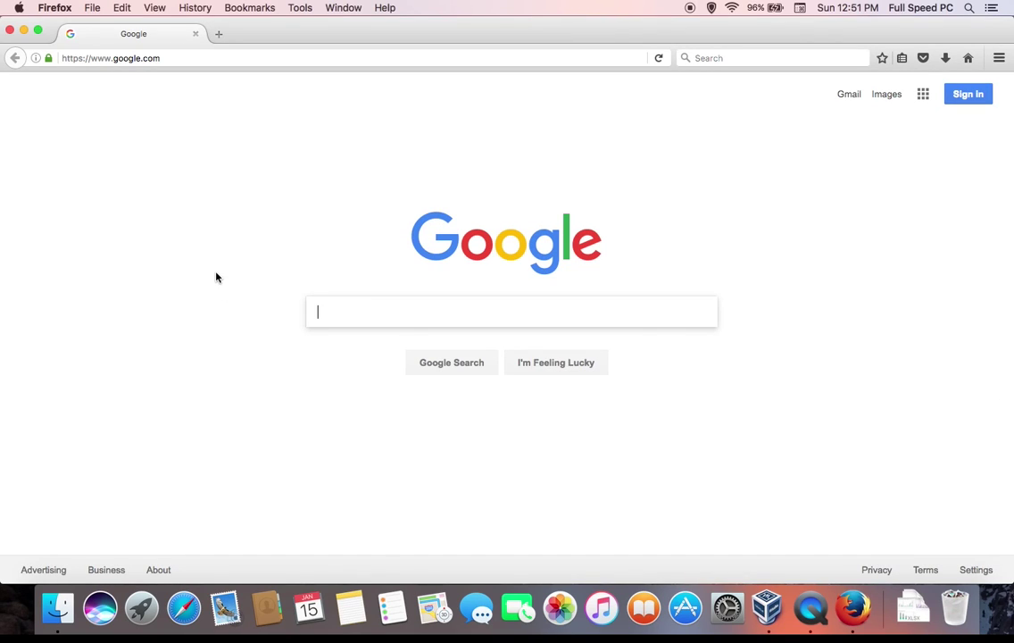
# - Open the About Firefox information on the Mac, and close the About Mozilla Firefox window on Windows
pyautogui.click(52, 9)
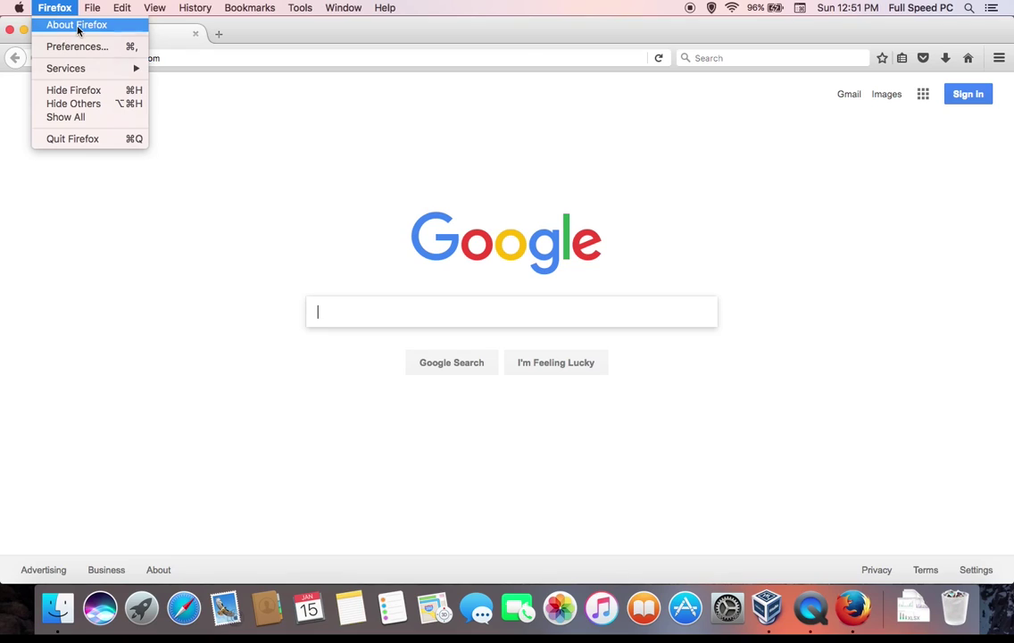
pyautogui.click(78, 26)
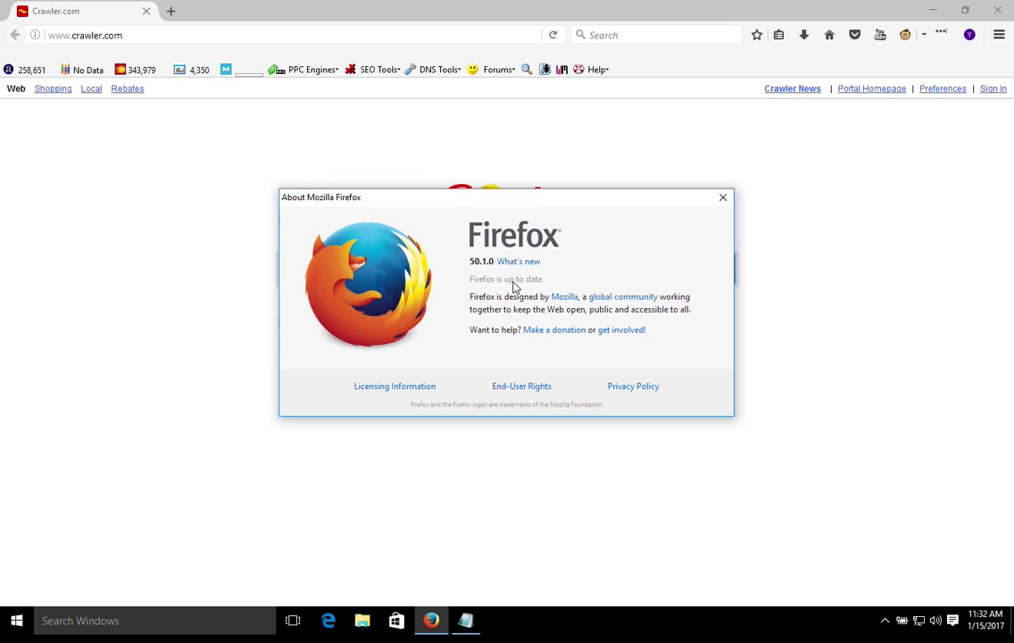
pyautogui.click(724, 197)
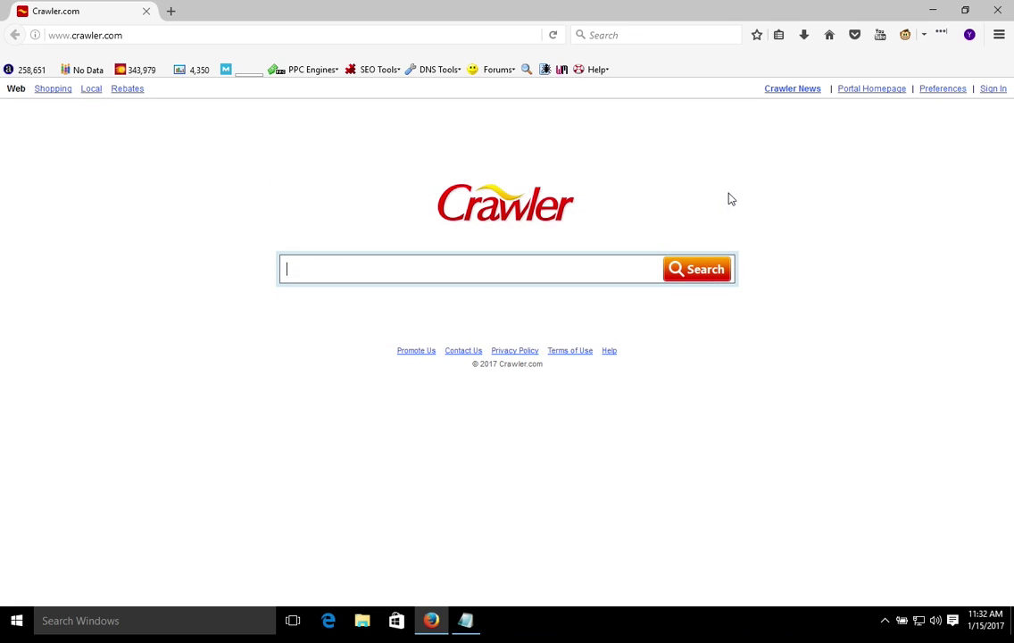
# - Open the extensions list in the Add-ons Manager and check all add-ons for updates
pyautogui.click(999, 38)
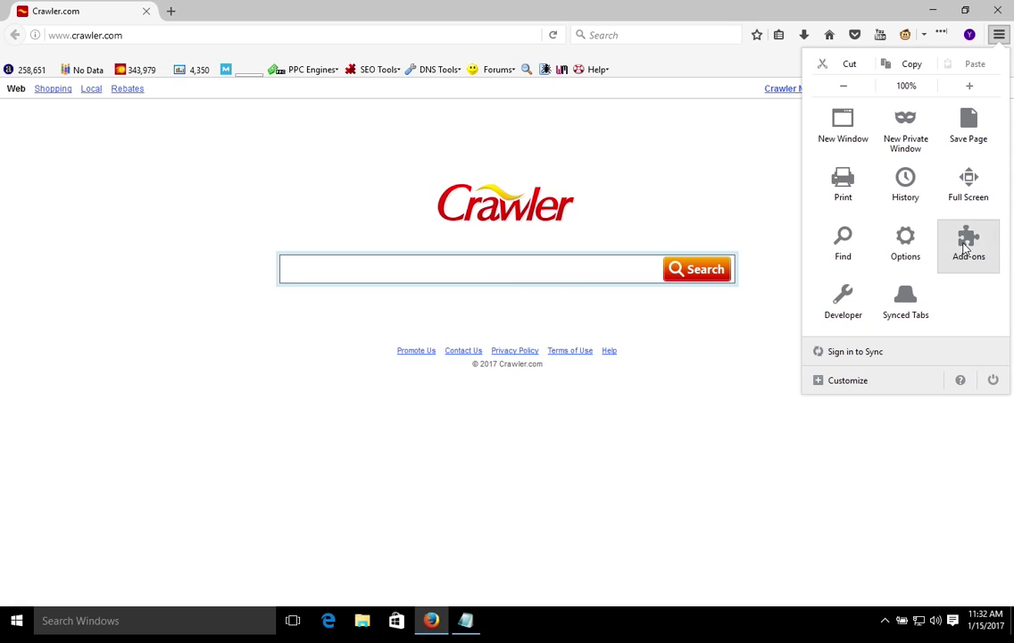
pyautogui.click(967, 241)
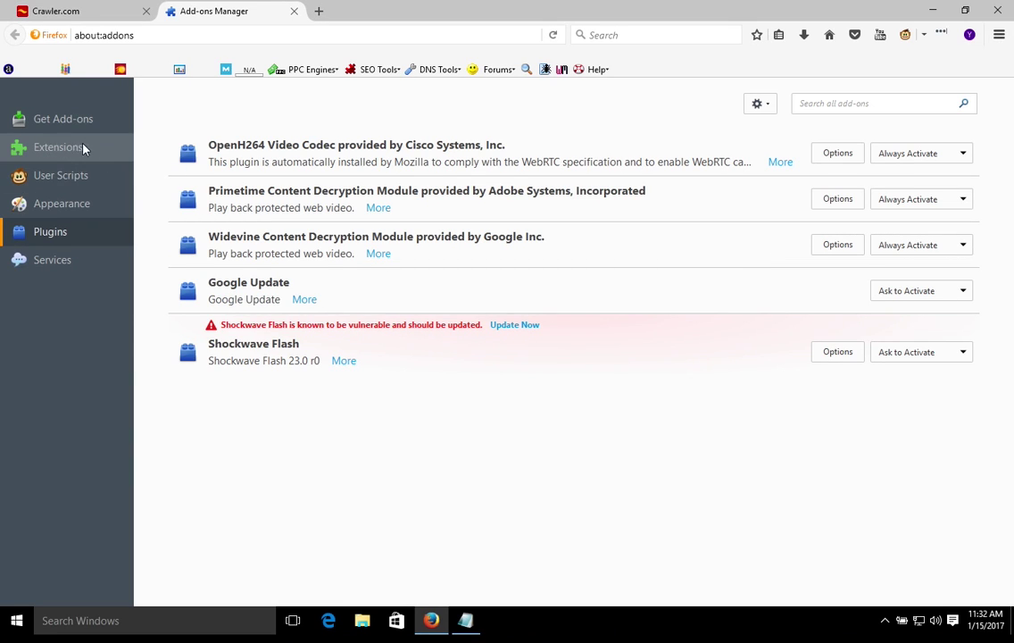
pyautogui.click(55, 149)
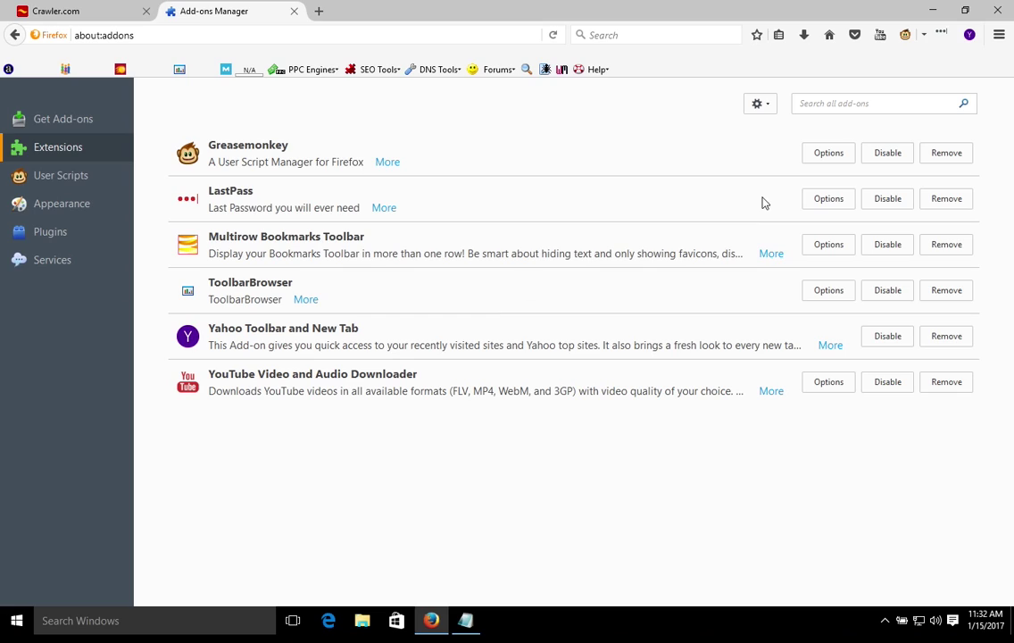
pyautogui.click(759, 105)
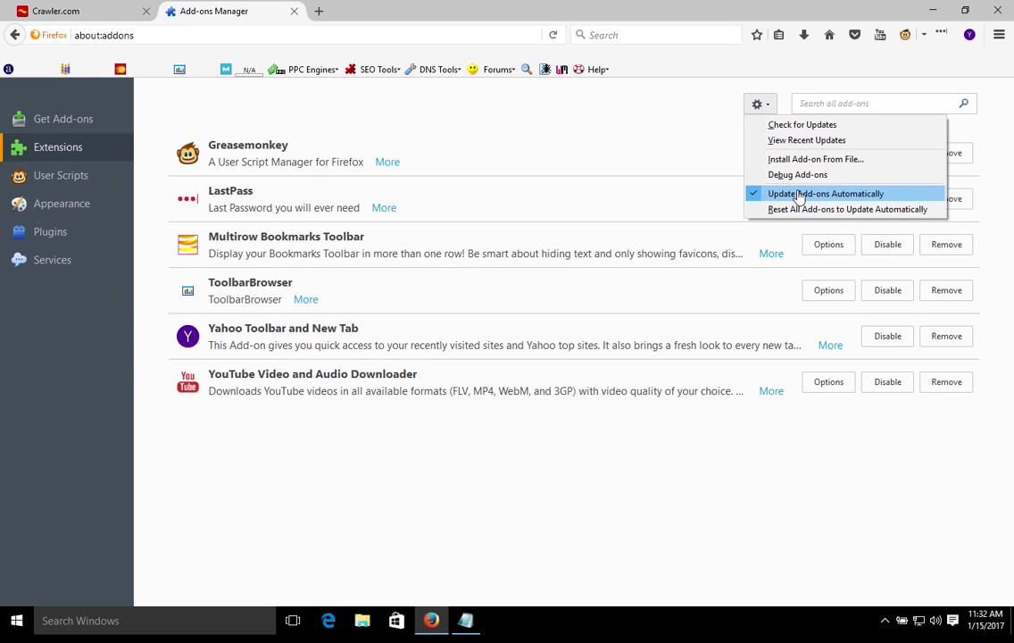
pyautogui.click(792, 130)
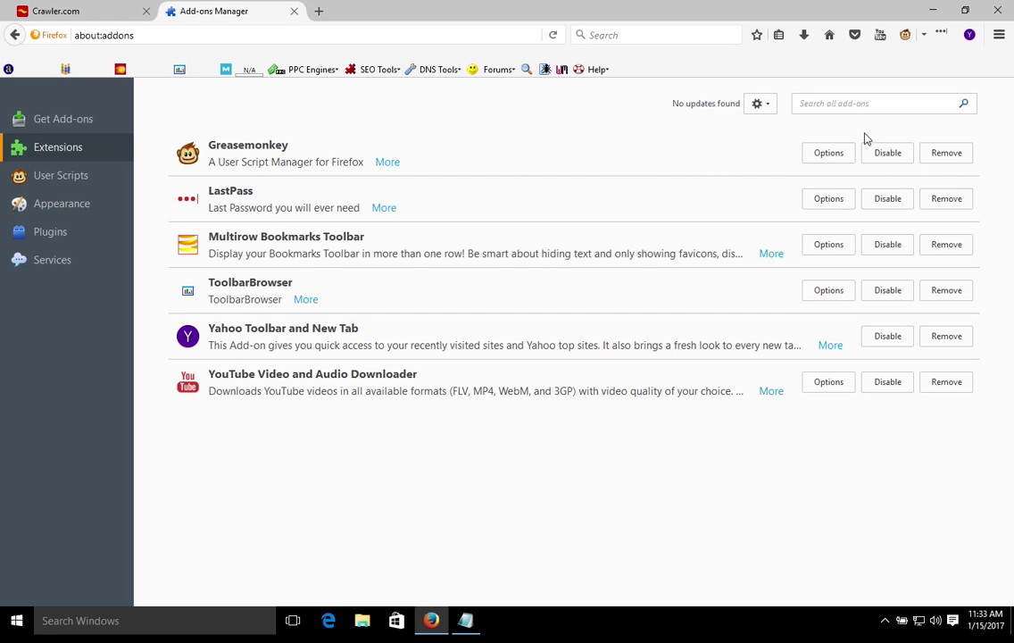
# - Remove Greasemonkey, Multirow Bookmarks Toolbar, ToolbarBrowser, Yahoo Toolbar and New Tab, and YouTube Video and Audio Downloader, and disable LastPass
pyautogui.click(946, 155)
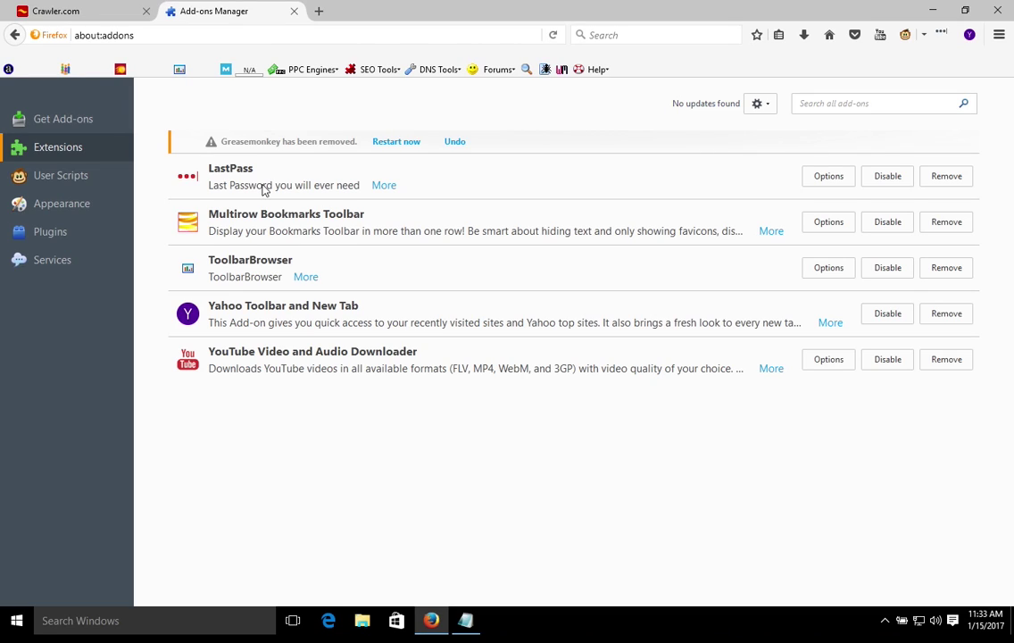
pyautogui.click(888, 177)
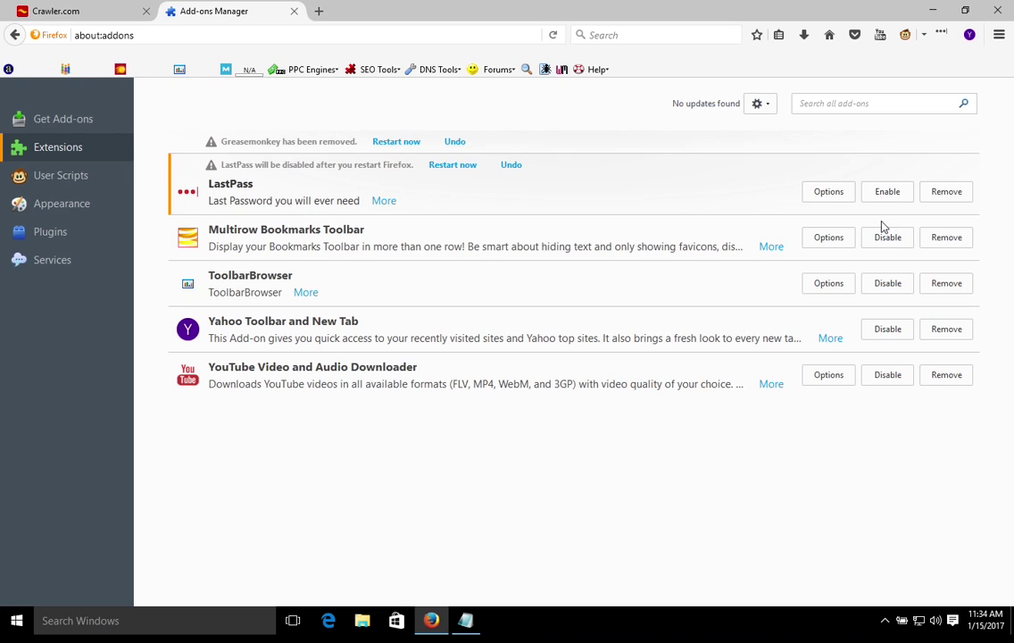
pyautogui.click(946, 237)
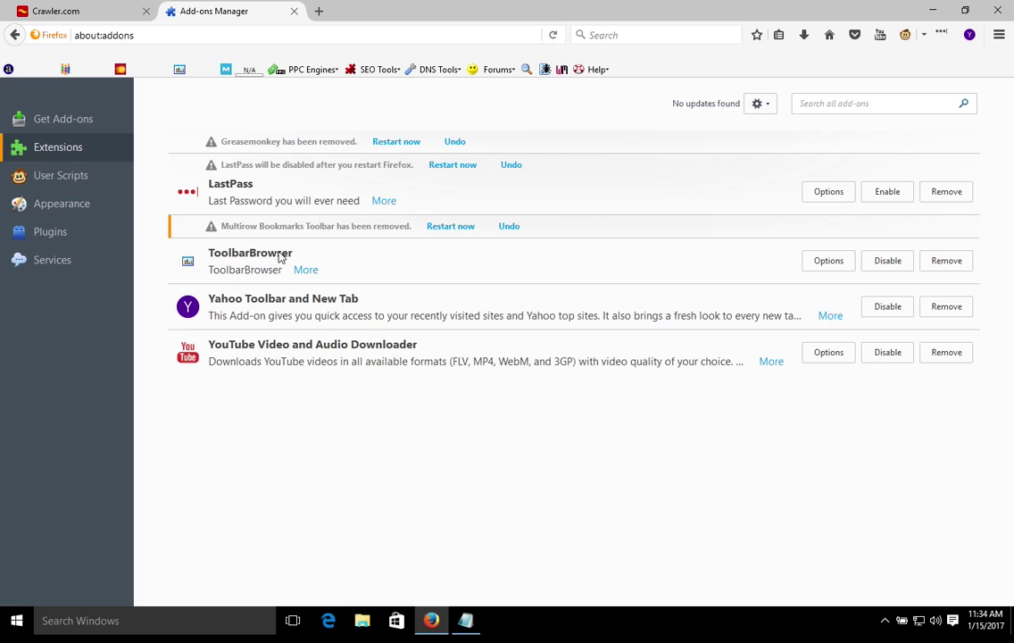
pyautogui.click(947, 261)
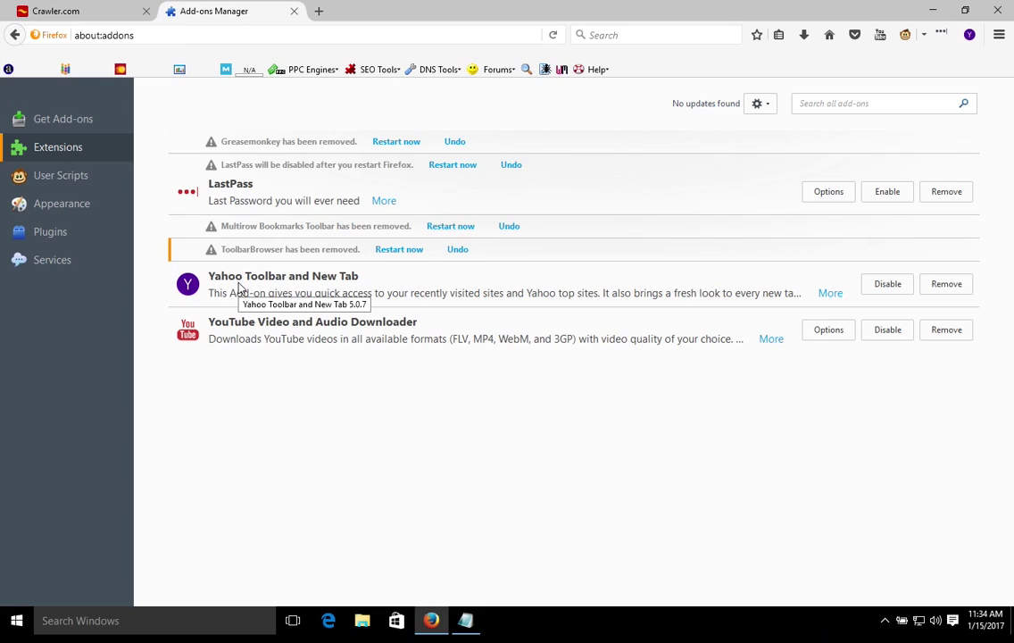
pyautogui.click(945, 284)
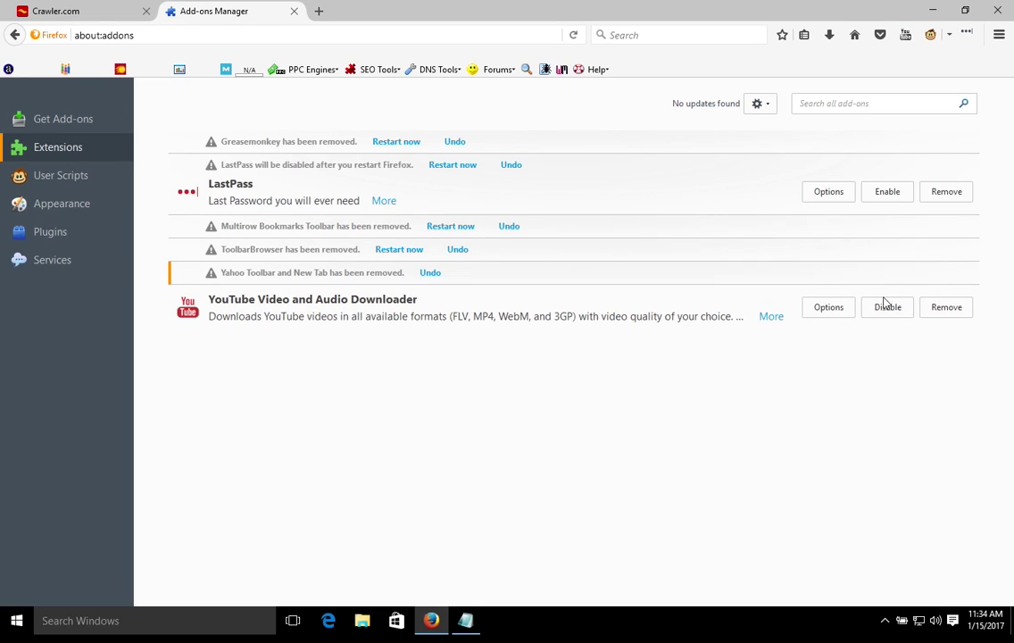
pyautogui.click(953, 309)
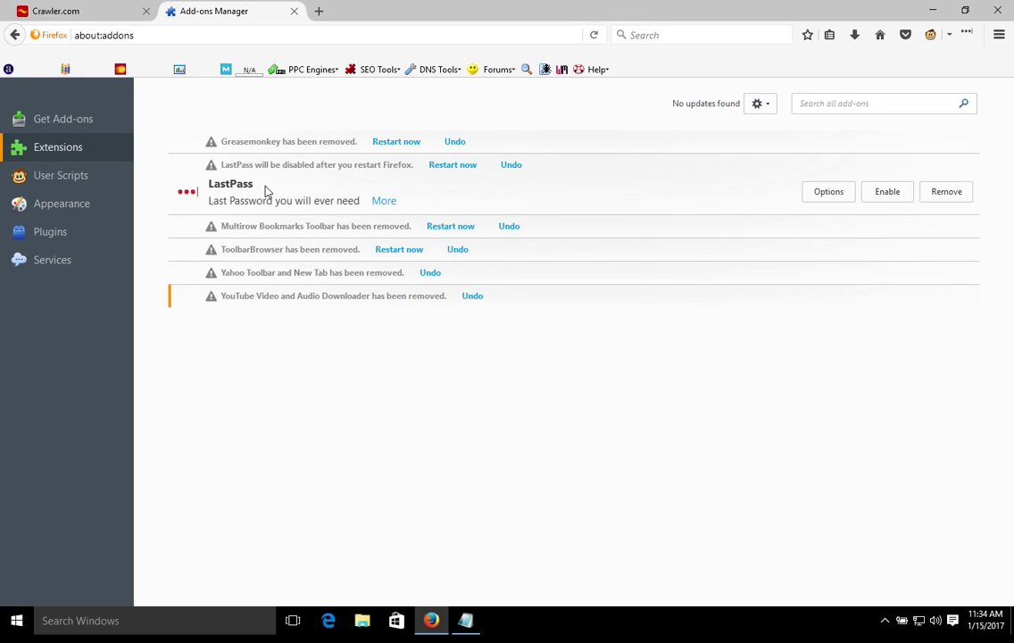
# - Re-enable the LastPass extension and disable it again
pyautogui.click(888, 189)
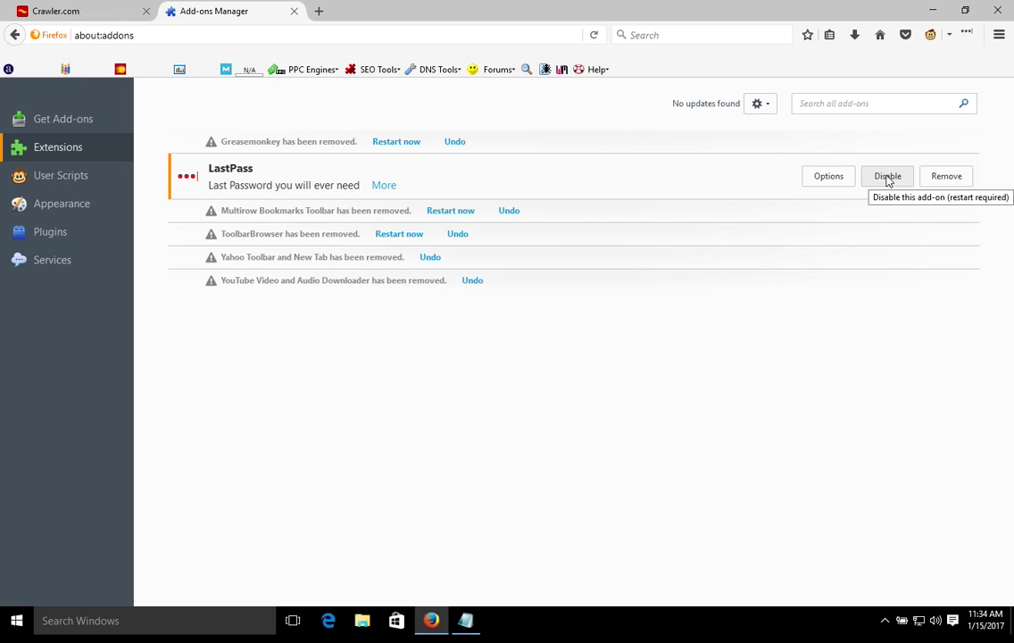
pyautogui.click(887, 178)
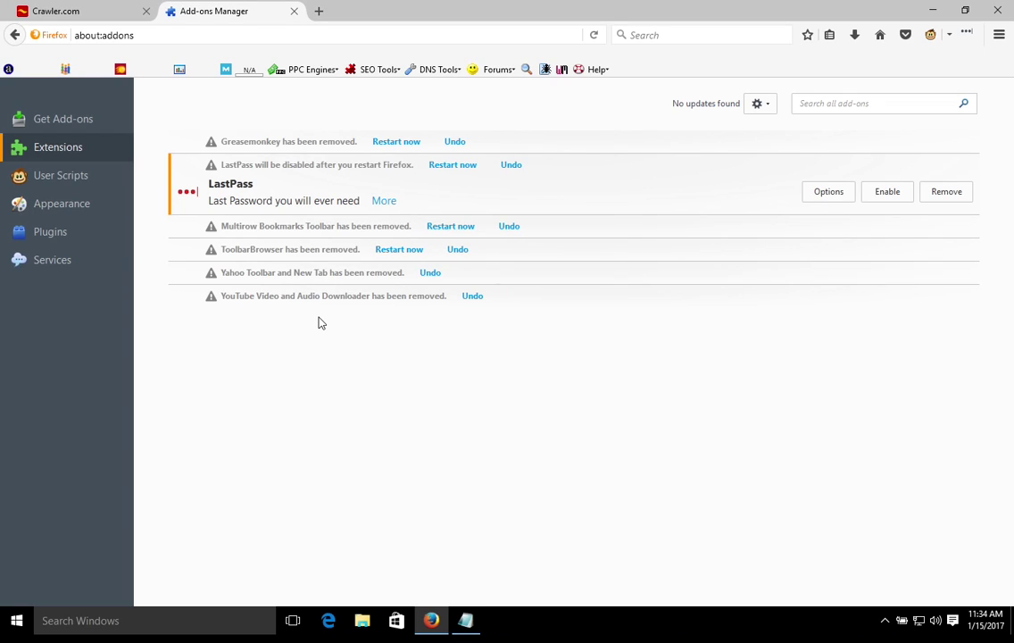
# - Restart Firefox by closing the window with all its tabs and relaunching the browser
pyautogui.click(997, 14)
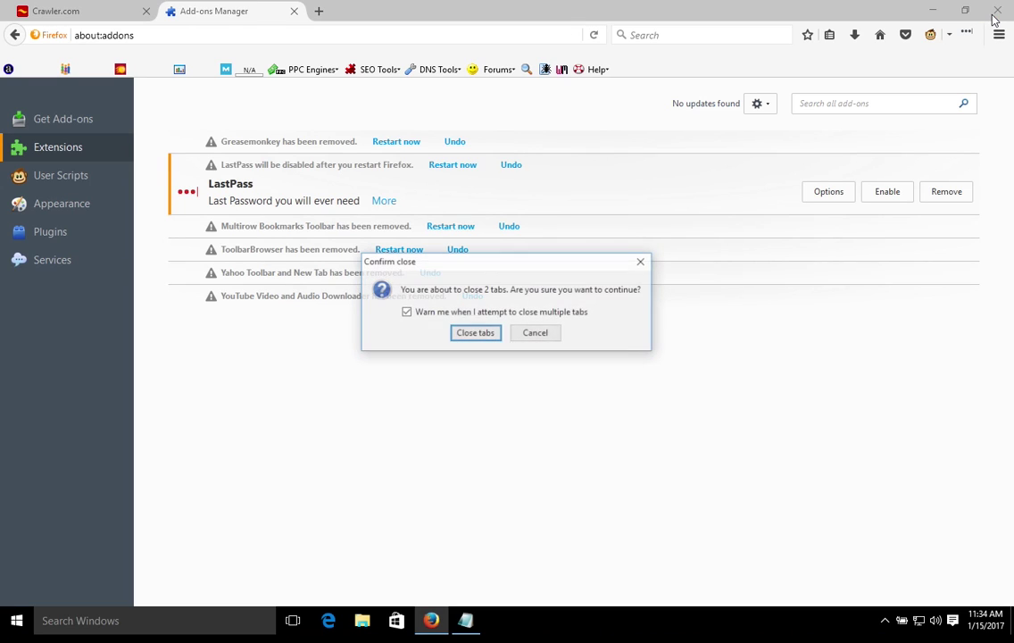
pyautogui.click(464, 337)
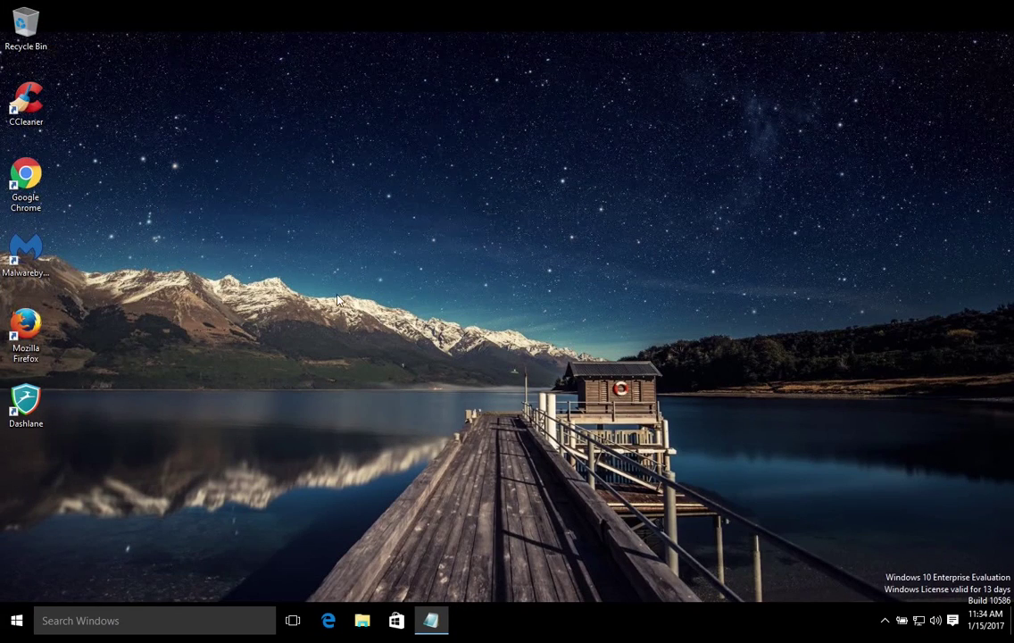
pyautogui.doubleClick(29, 327)
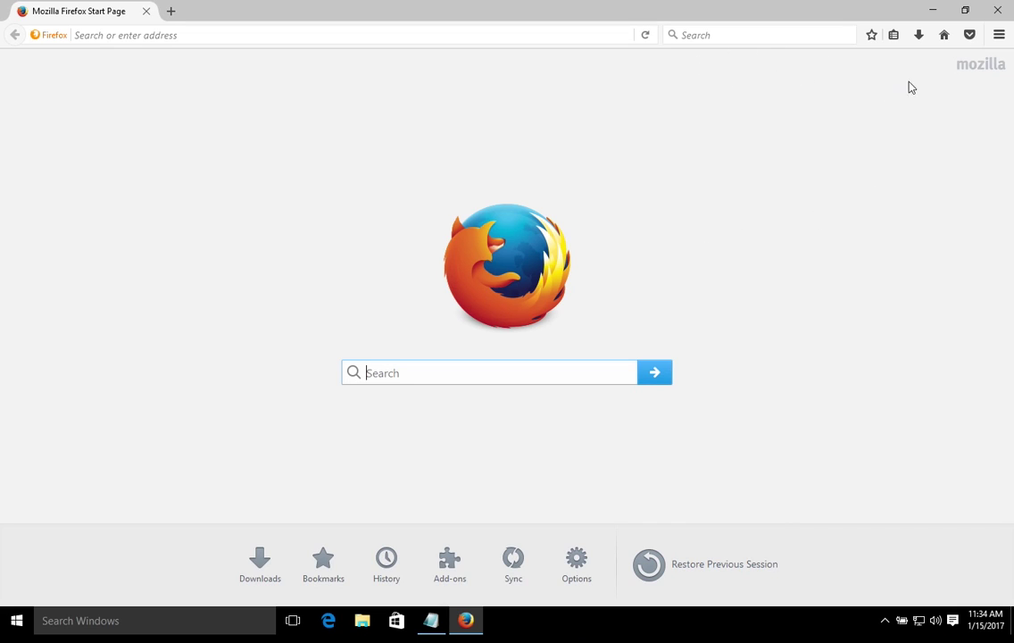
# - Review the remaining extensions in the Add-ons Manager and display the installed plugins
pyautogui.click(998, 36)
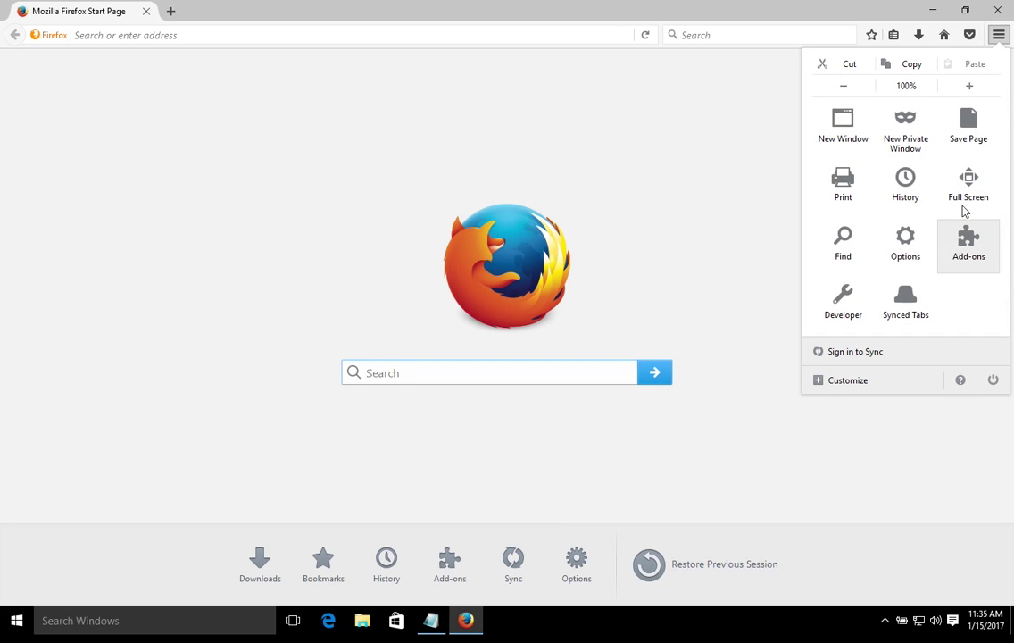
pyautogui.click(969, 241)
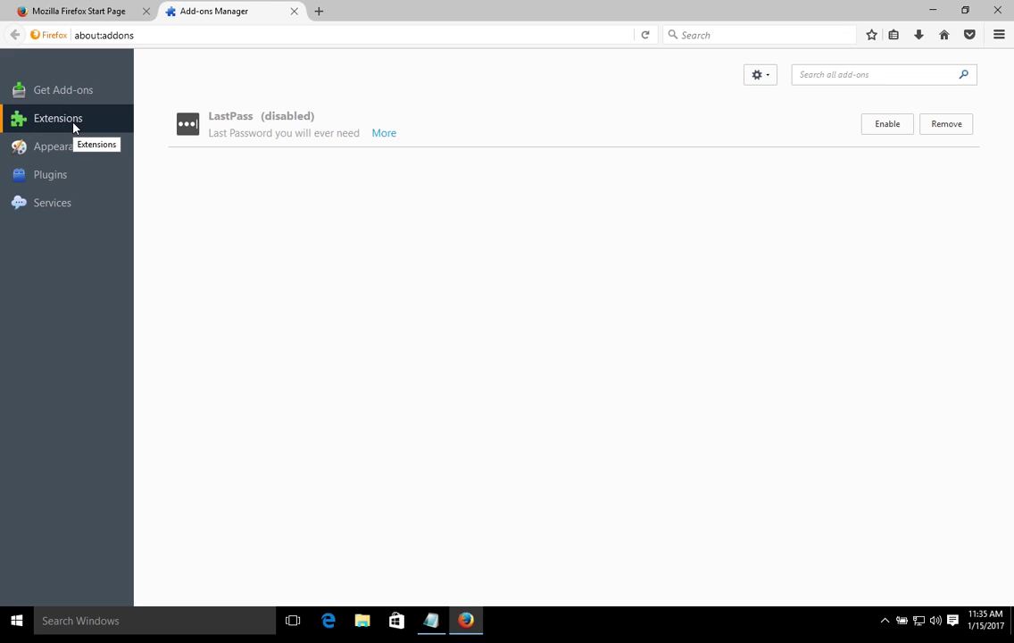
pyautogui.click(51, 177)
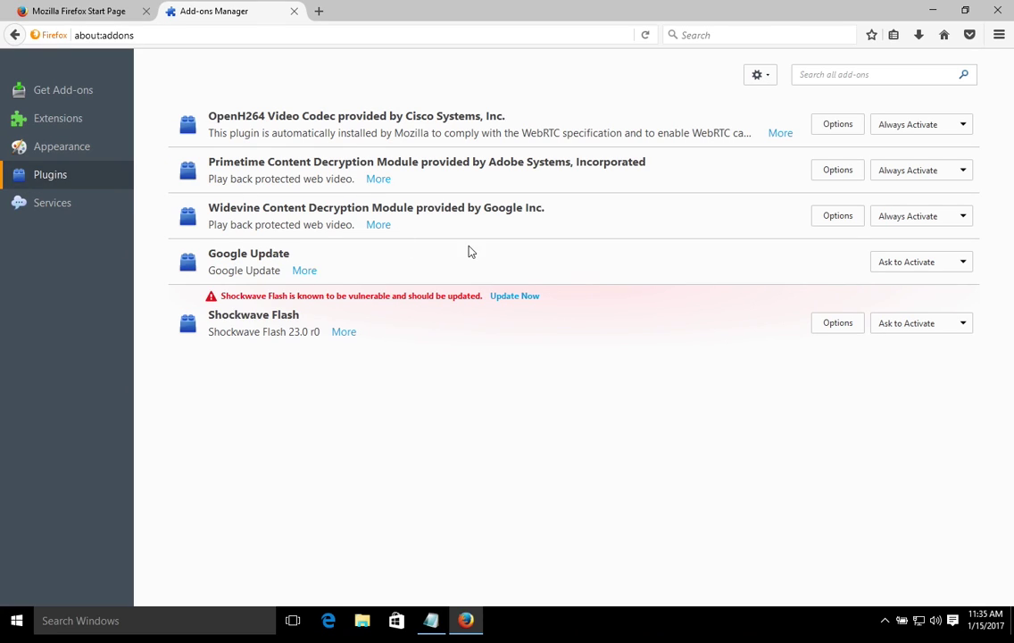
# - Examine the available activation options of the OpenH264, Widevine, Primetime, Google Update and Shockwave Flash plugins
pyautogui.click(912, 125)
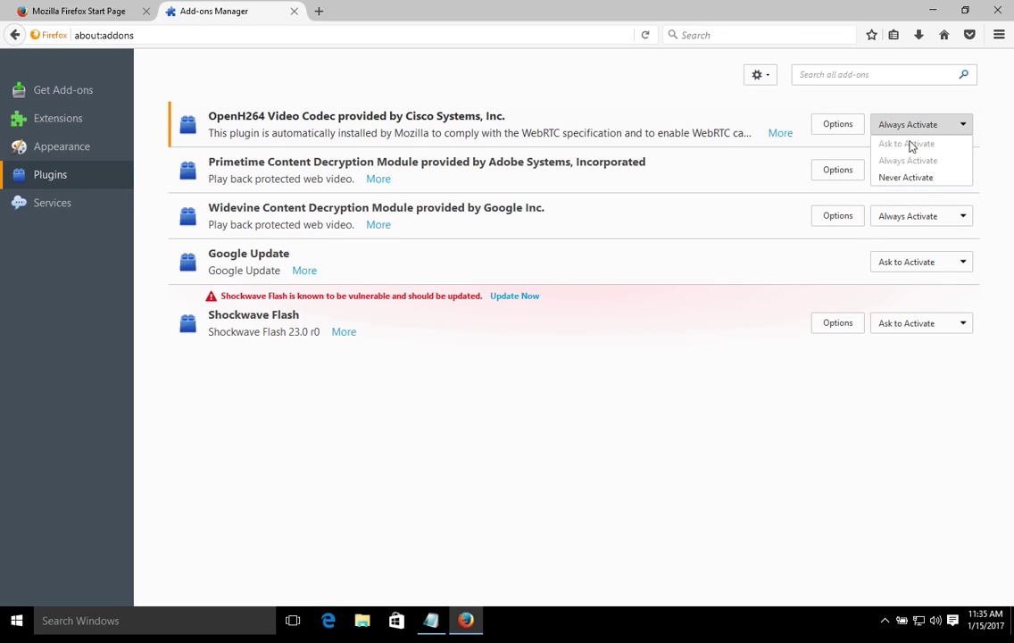
pyautogui.click(890, 98)
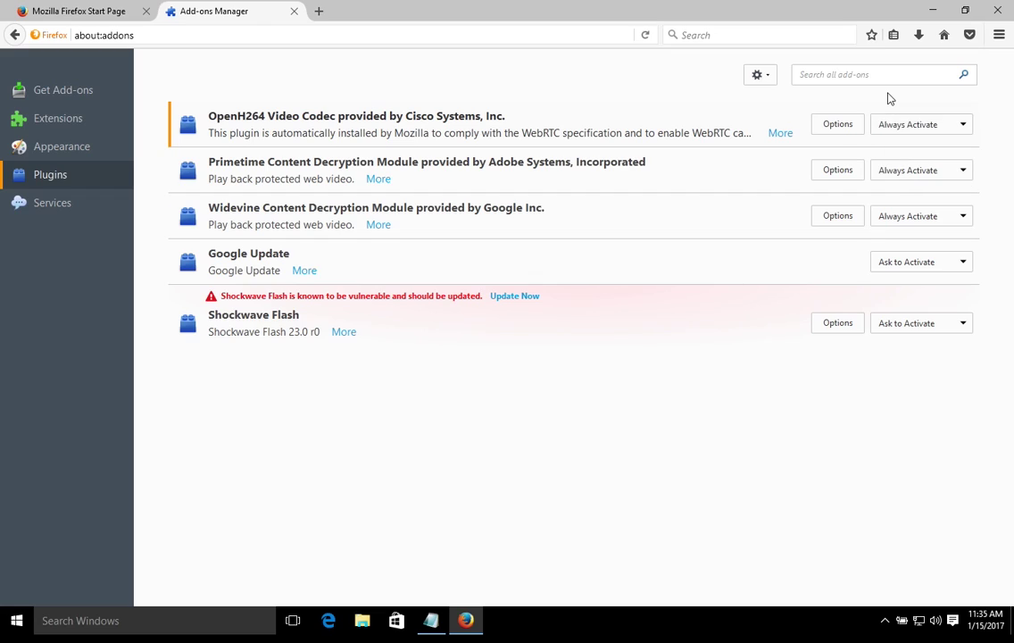
pyautogui.click(912, 218)
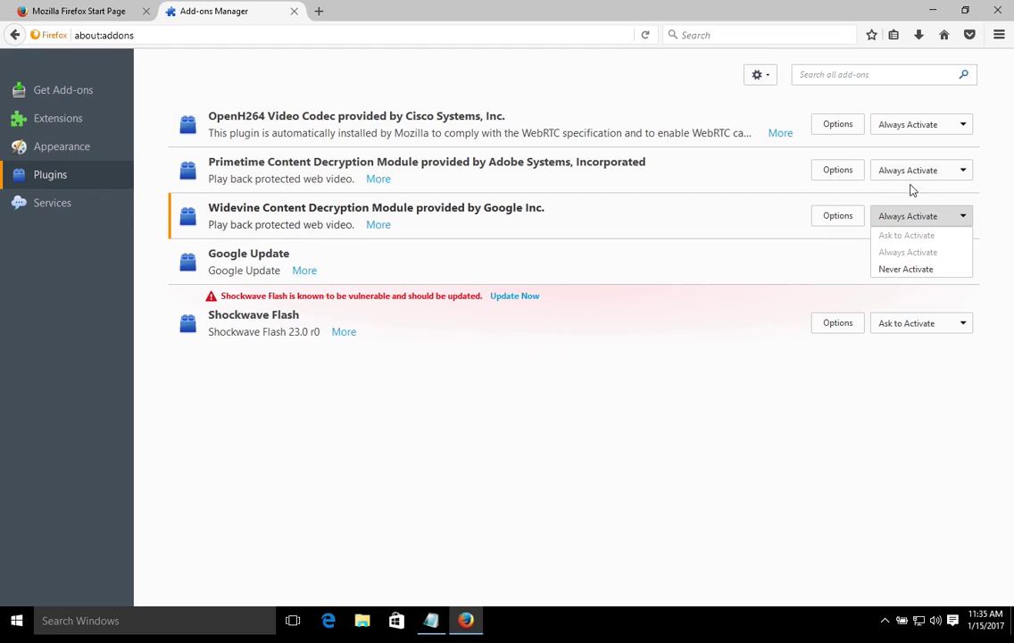
pyautogui.click(910, 174)
pyautogui.click(911, 174)
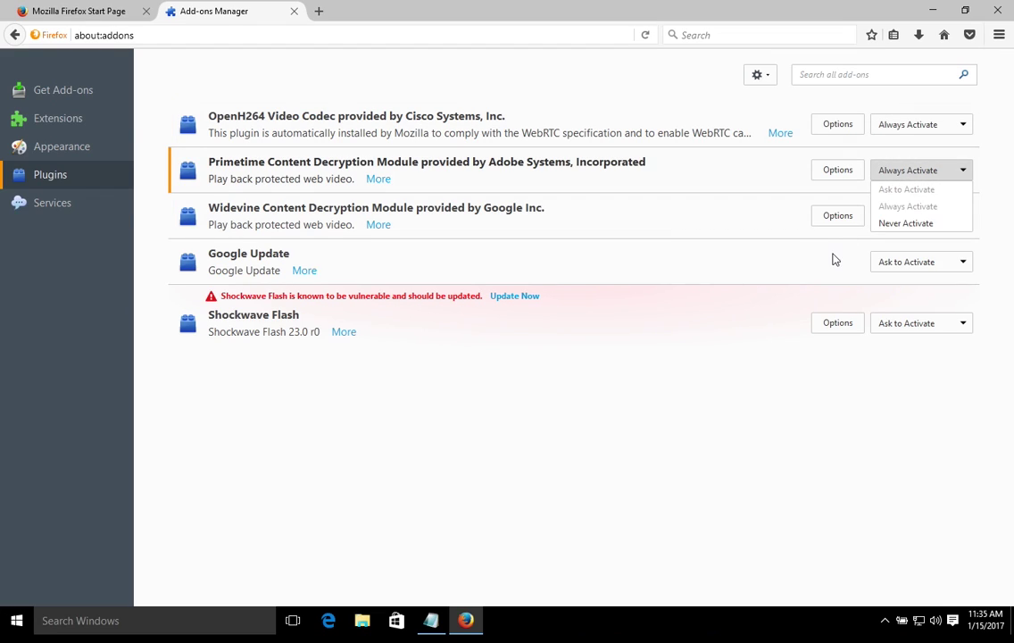
pyautogui.click(911, 265)
pyautogui.click(927, 263)
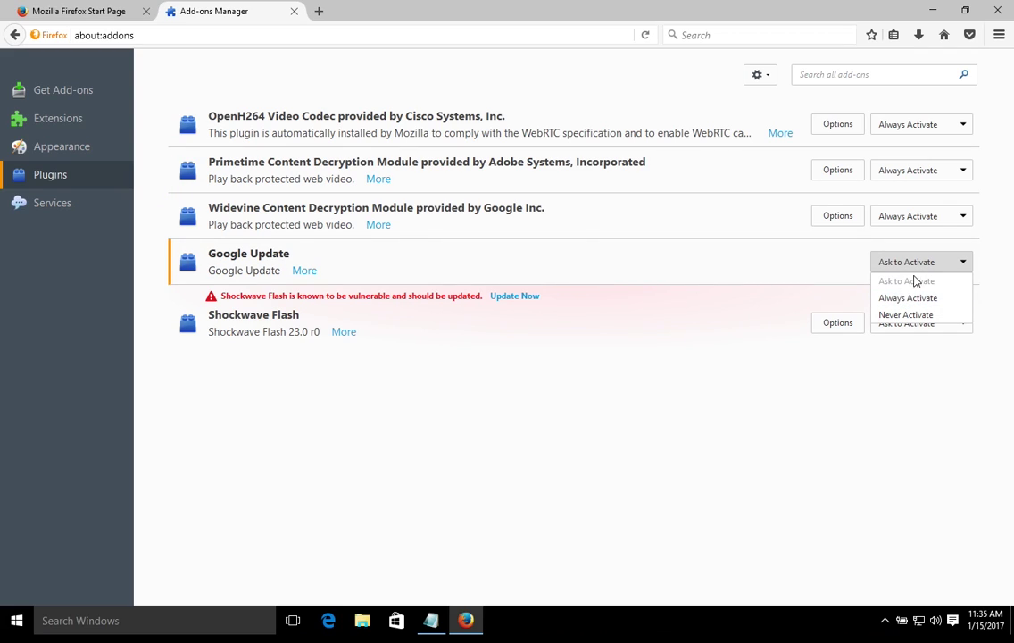
pyautogui.click(853, 272)
pyautogui.click(910, 323)
pyautogui.click(816, 370)
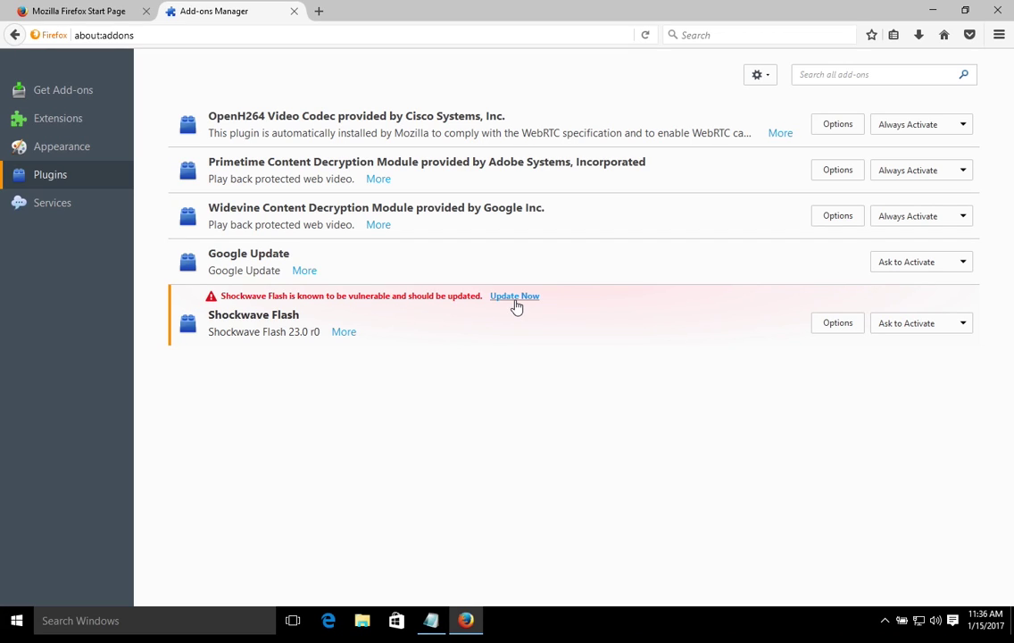
# - Copy the plugincheck URL from the Notepad file and load it in a new Firefox tab
pyautogui.click(431, 622)
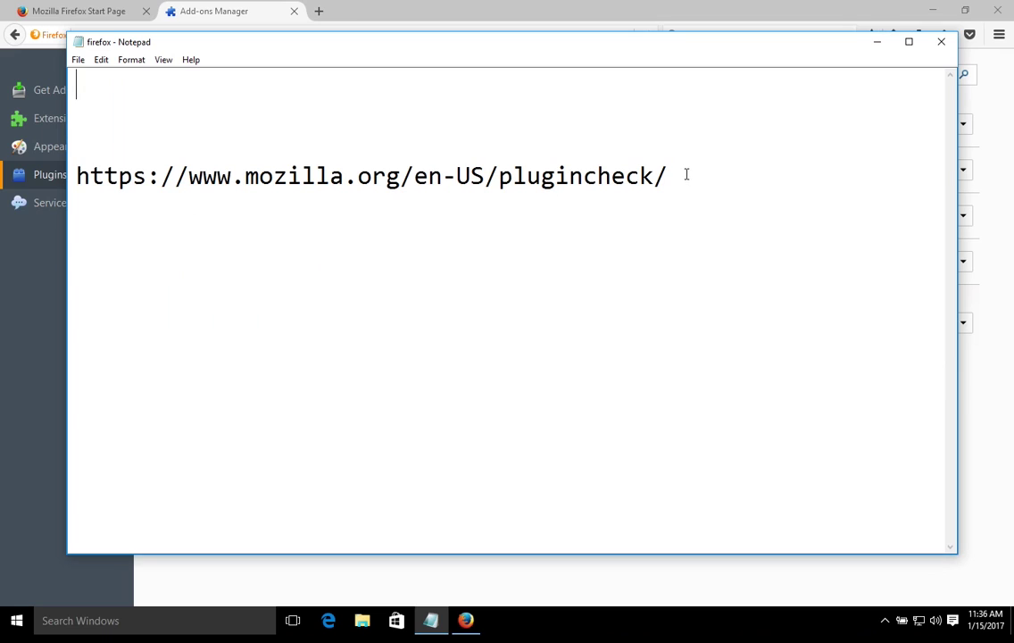
pyautogui.moveTo(679, 172); pyautogui.dragTo(71, 164)
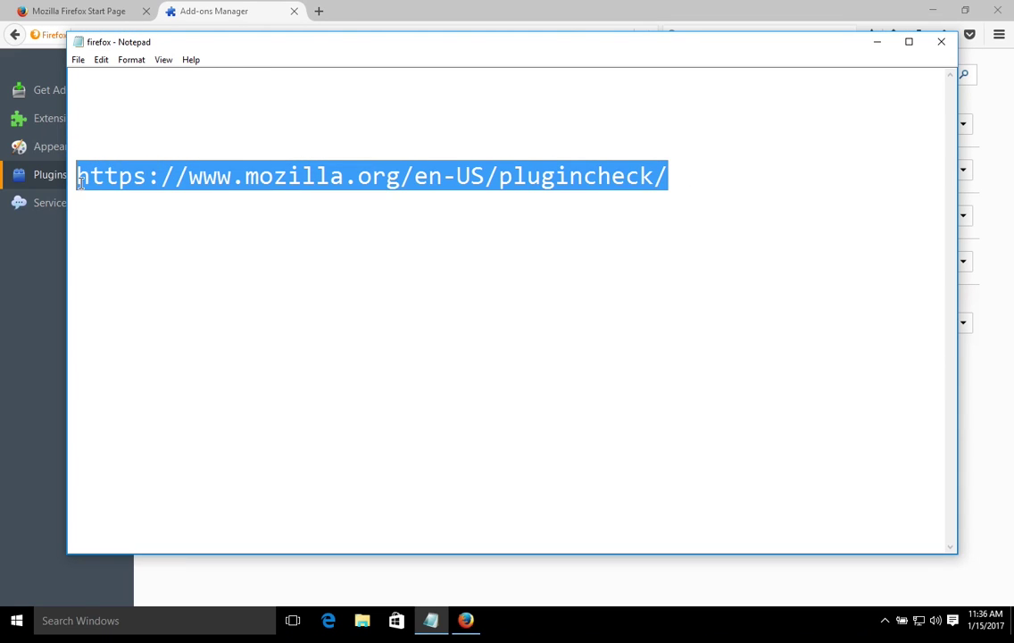
pyautogui.rightClick(156, 166)
pyautogui.click(184, 212)
pyautogui.click(231, 11)
pyautogui.click(319, 10)
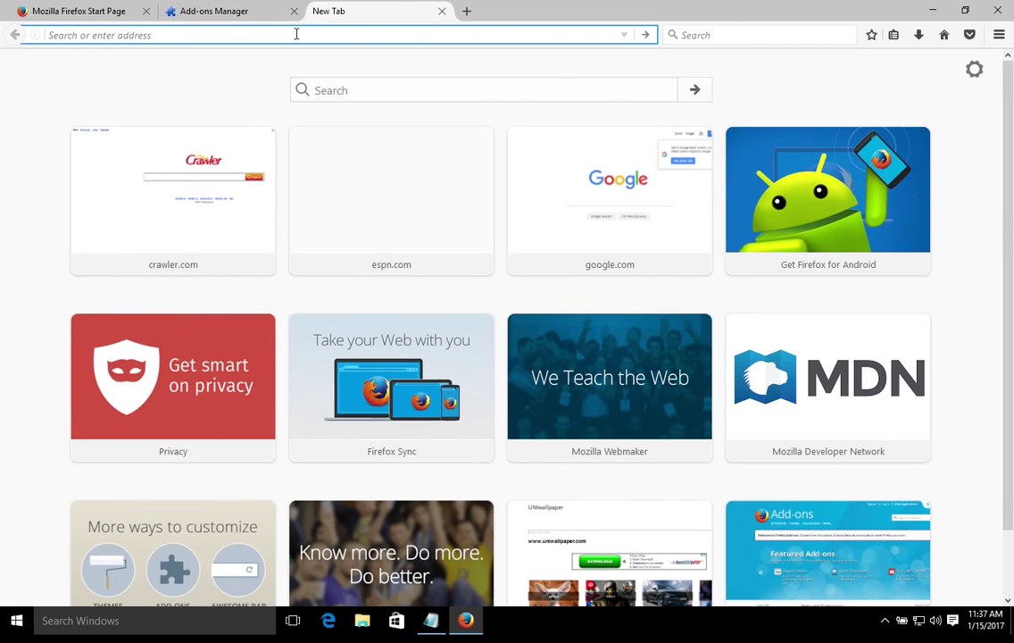
pyautogui.rightClick(296, 34)
pyautogui.click(326, 108)
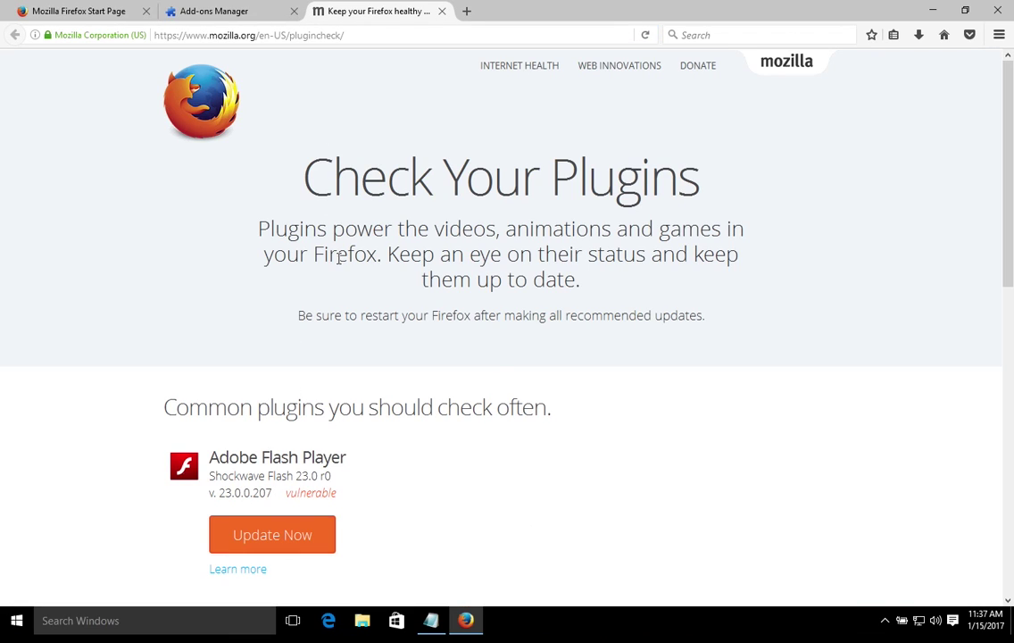
# - Review the Adobe Flash Player status and the list of all plugins on the Check Your Plugins page
pyautogui.scroll(-3, 339, 258)
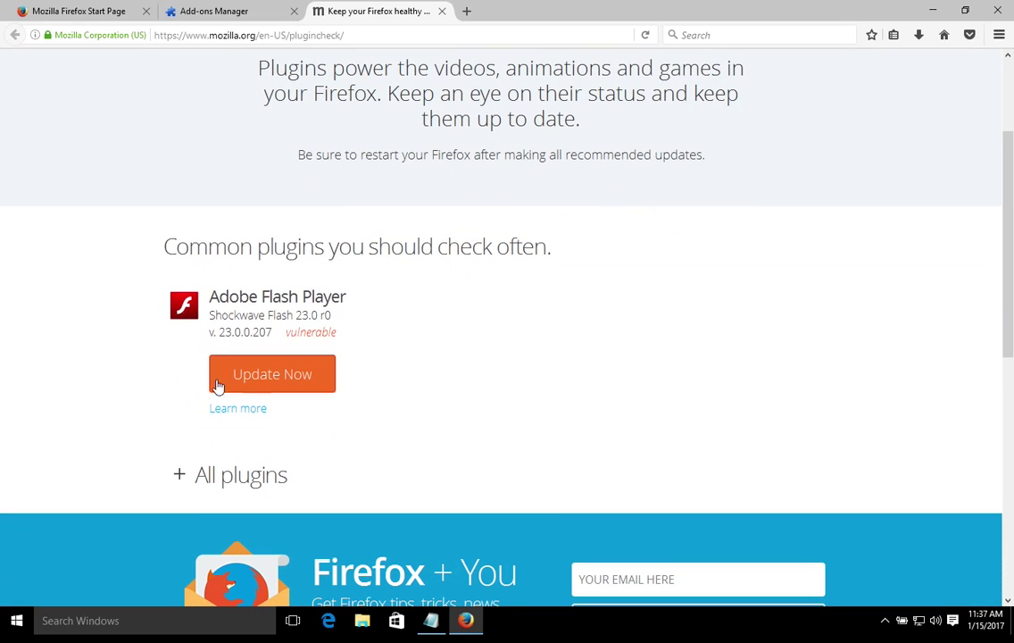
pyautogui.click(227, 479)
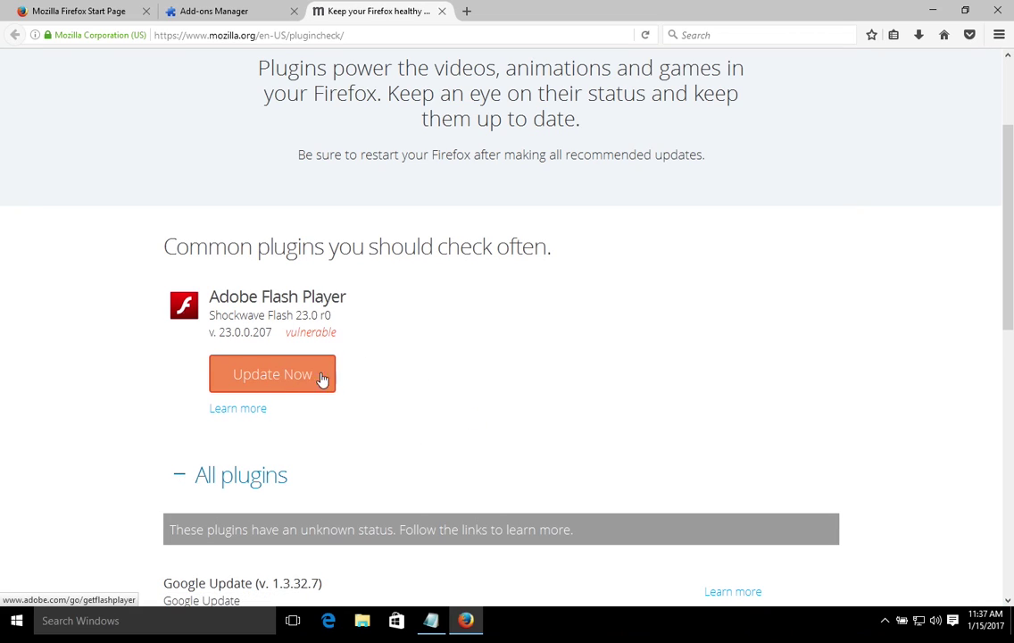
pyautogui.scroll(3, 668, 319)
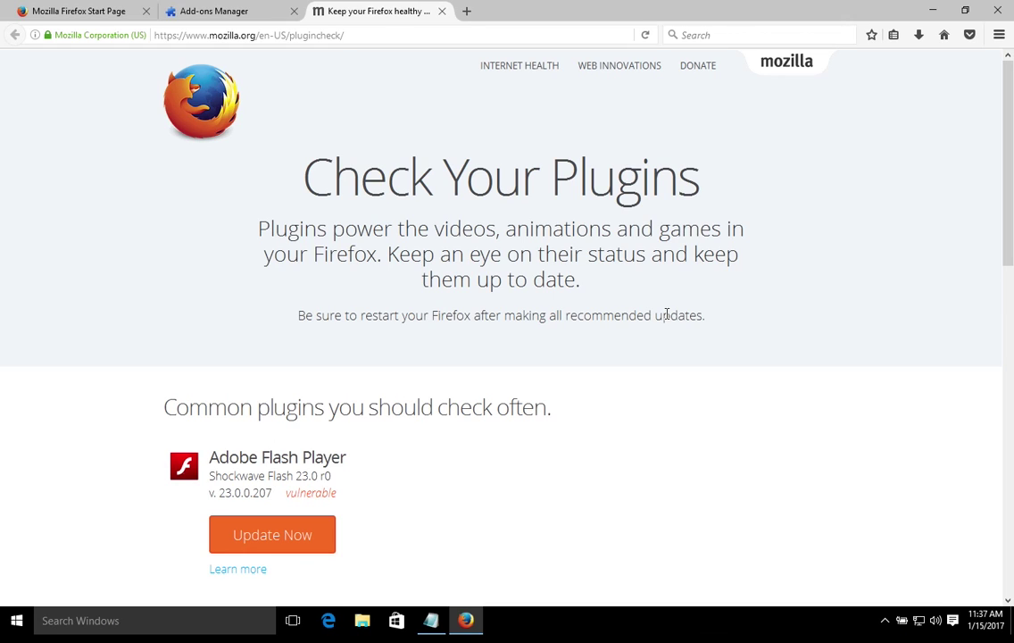
pyautogui.scroll(-2, 668, 317)
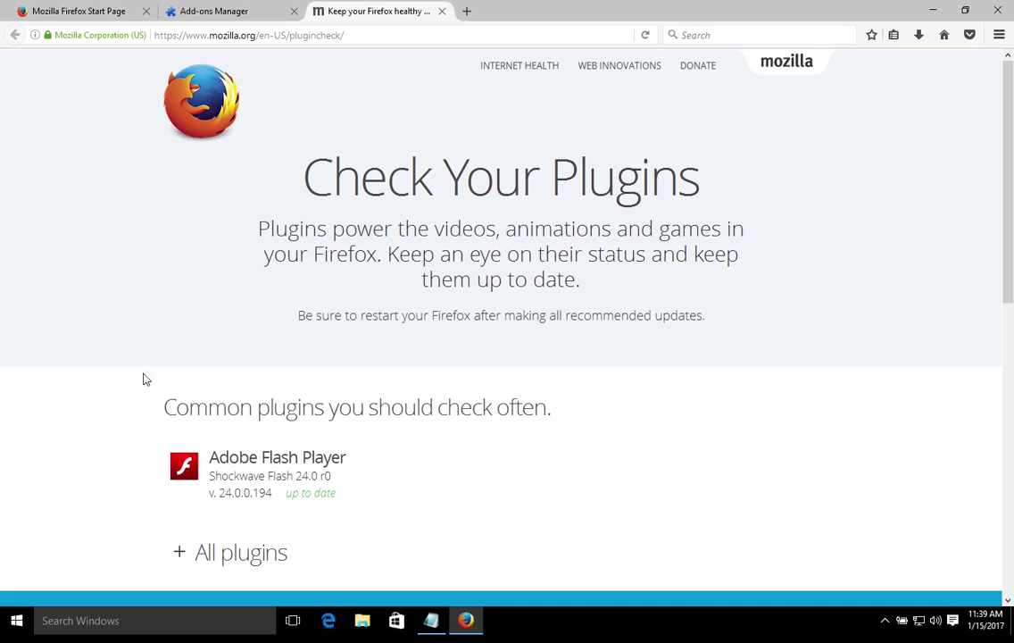
pyautogui.scroll(-2, 442, 420)
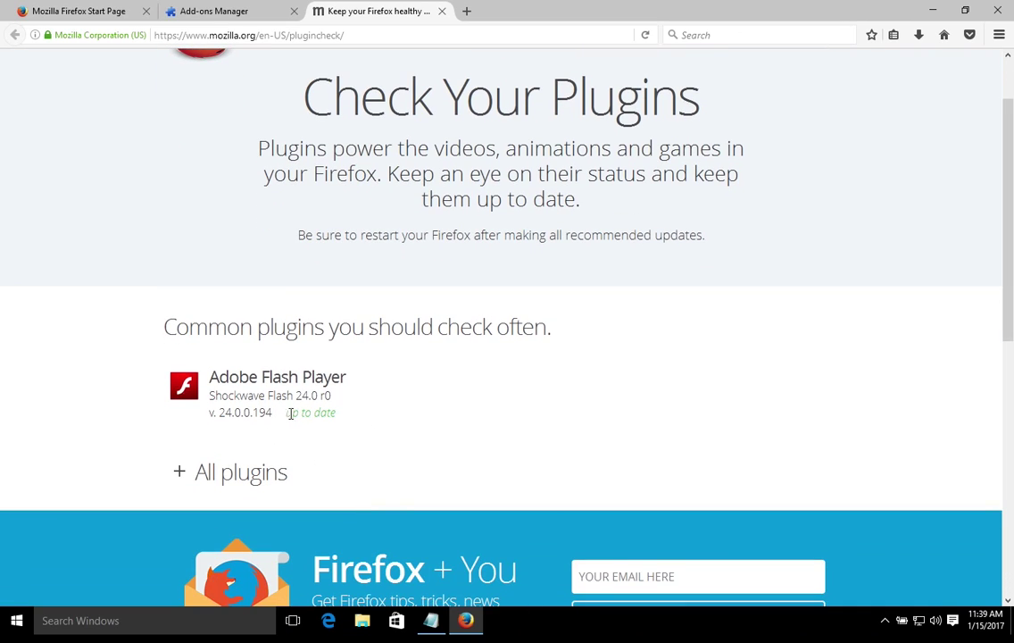
pyautogui.moveTo(286, 412); pyautogui.dragTo(345, 416)
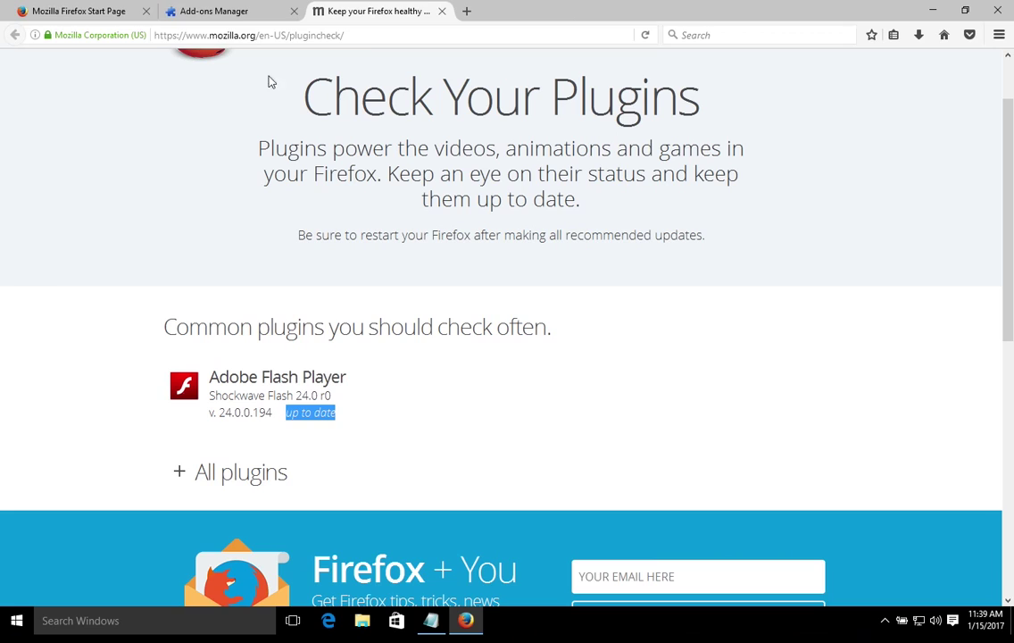
# - Set the Shockwave Flash plugin to Ask to Activate in the Add-ons Manager
pyautogui.click(234, 16)
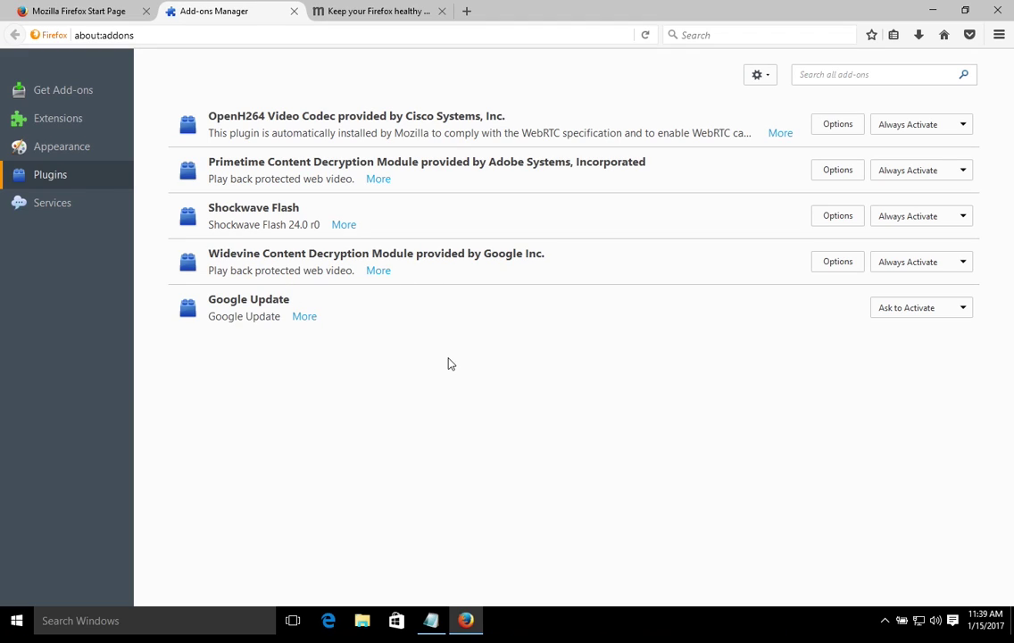
pyautogui.press('Tab')
pyautogui.click(915, 223)
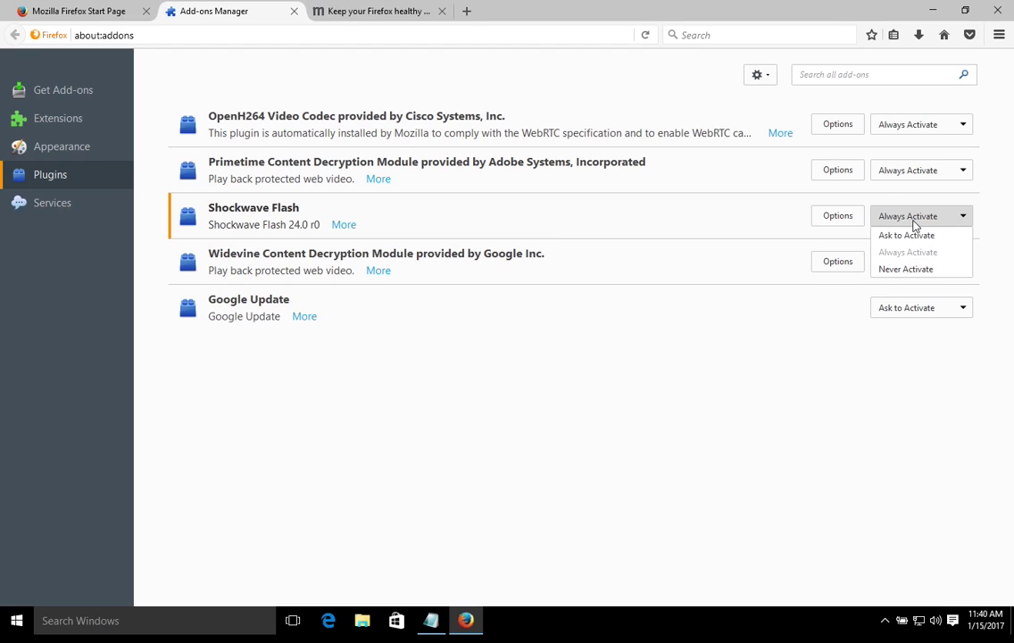
pyautogui.click(906, 238)
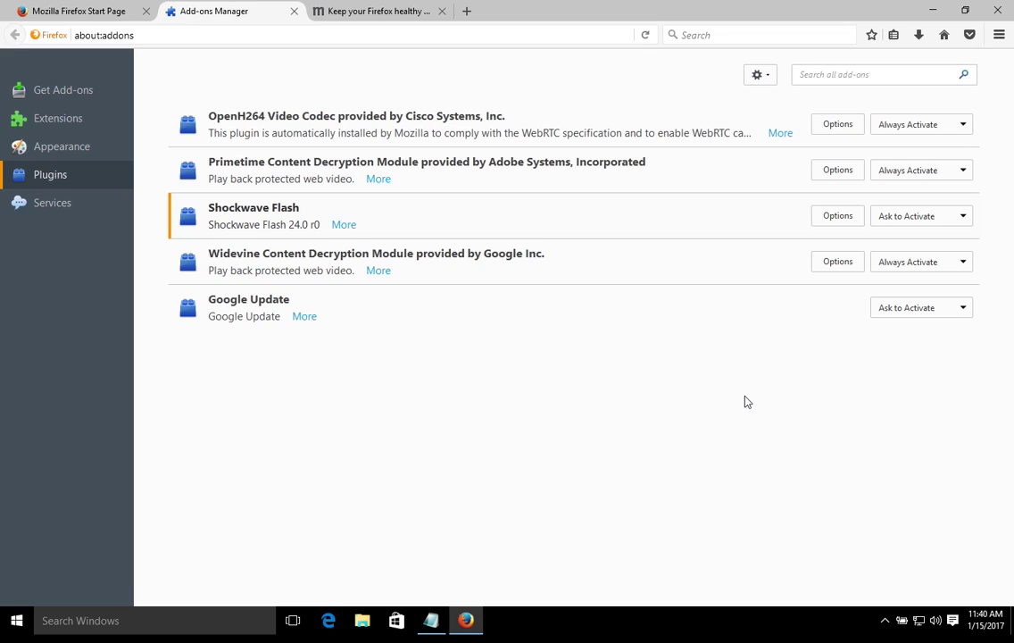
# - Examine the available activation options of the Widevine, Google Update and Shockwave Flash plugins
pyautogui.click(904, 268)
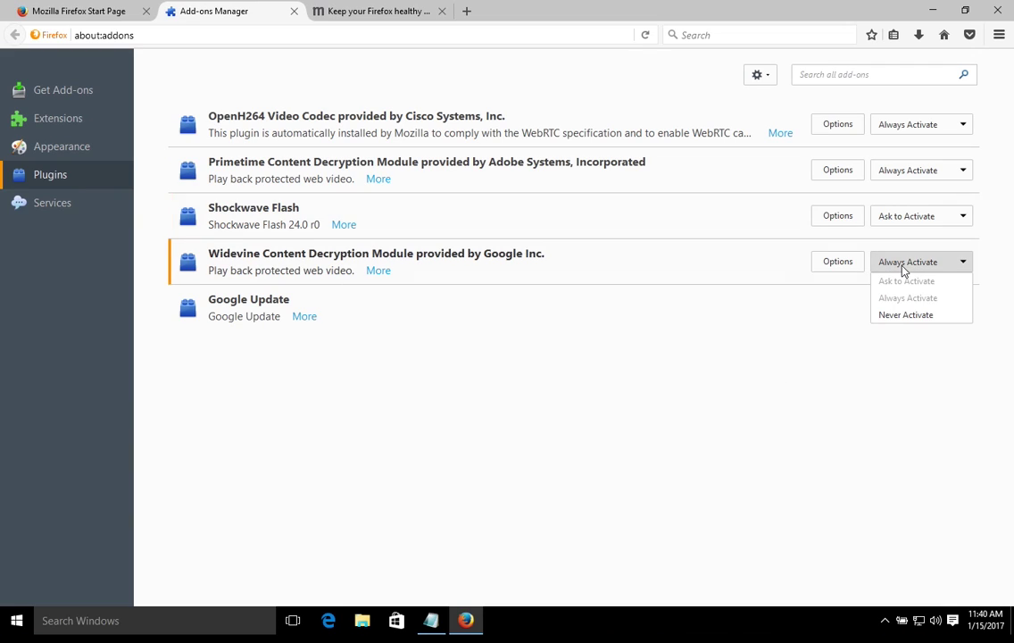
pyautogui.click(797, 310)
pyautogui.click(896, 316)
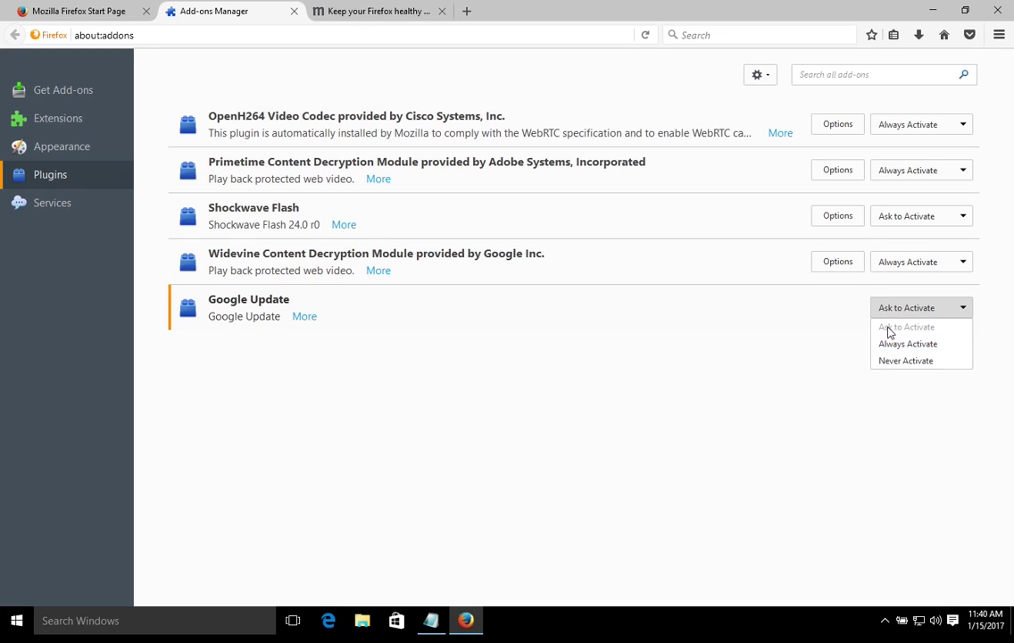
pyautogui.click(819, 316)
pyautogui.click(904, 220)
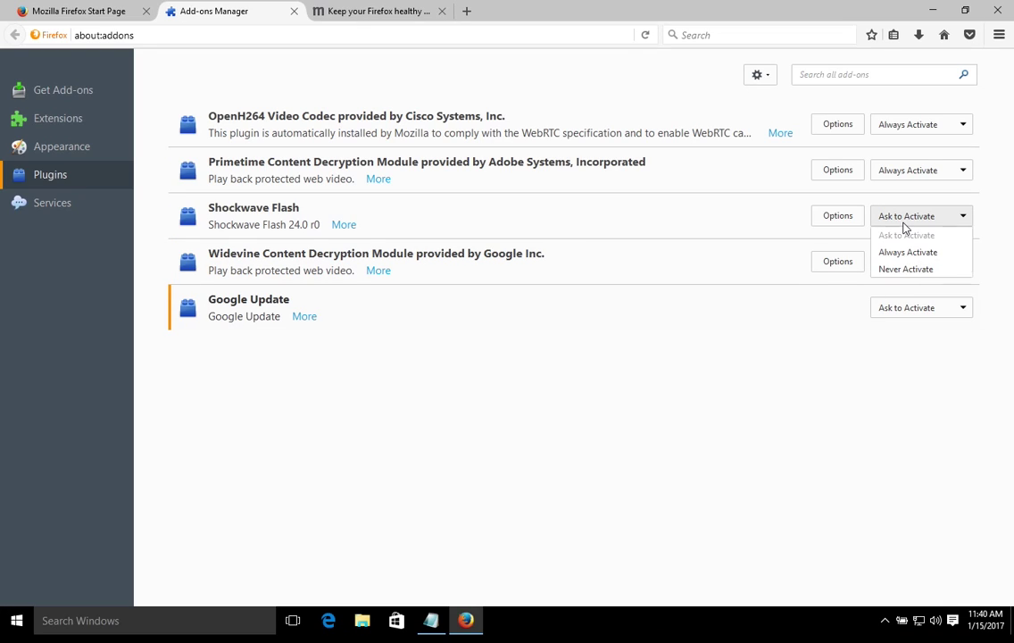
pyautogui.click(734, 311)
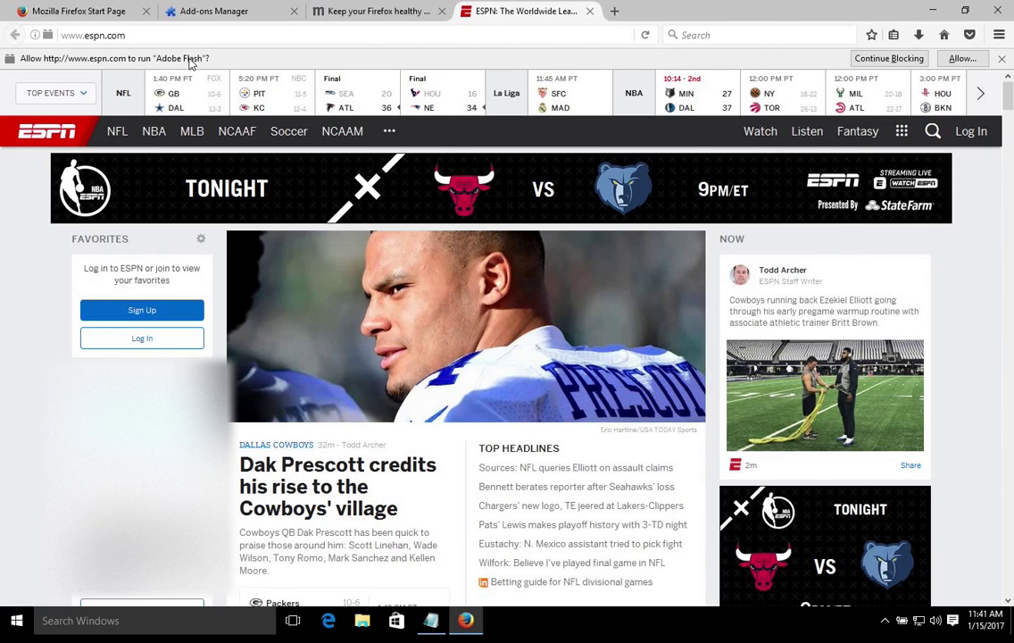
pyautogui.click(47, 36)
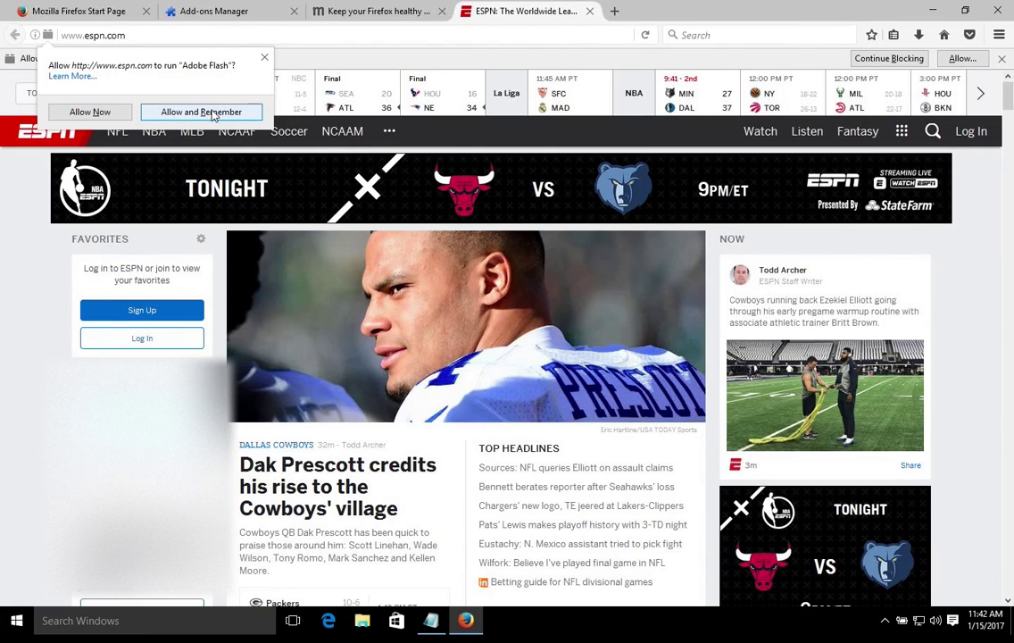
pyautogui.click(201, 112)
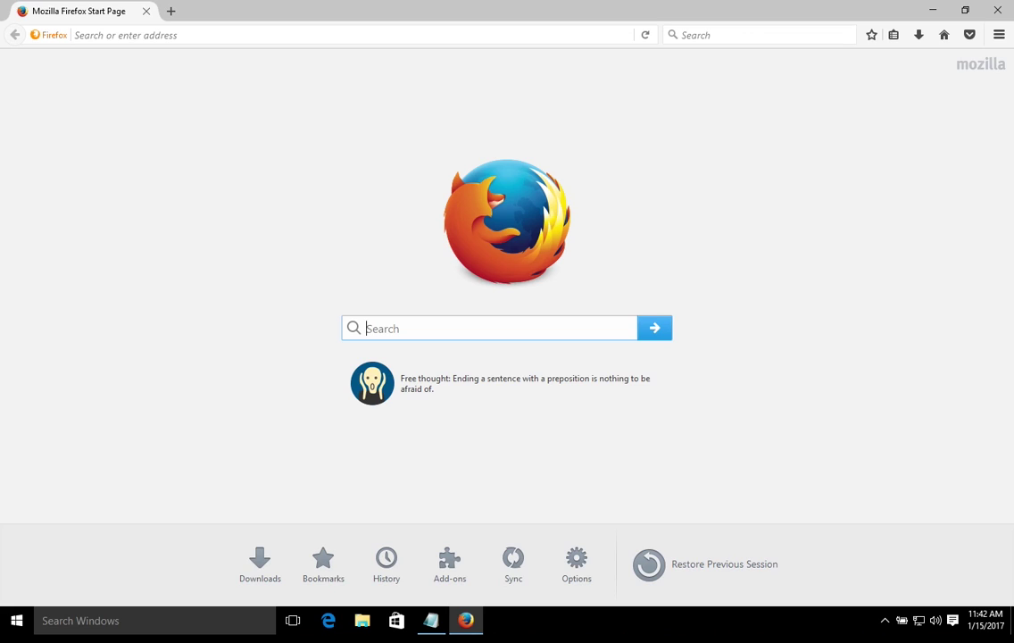
pyautogui.click(999, 35)
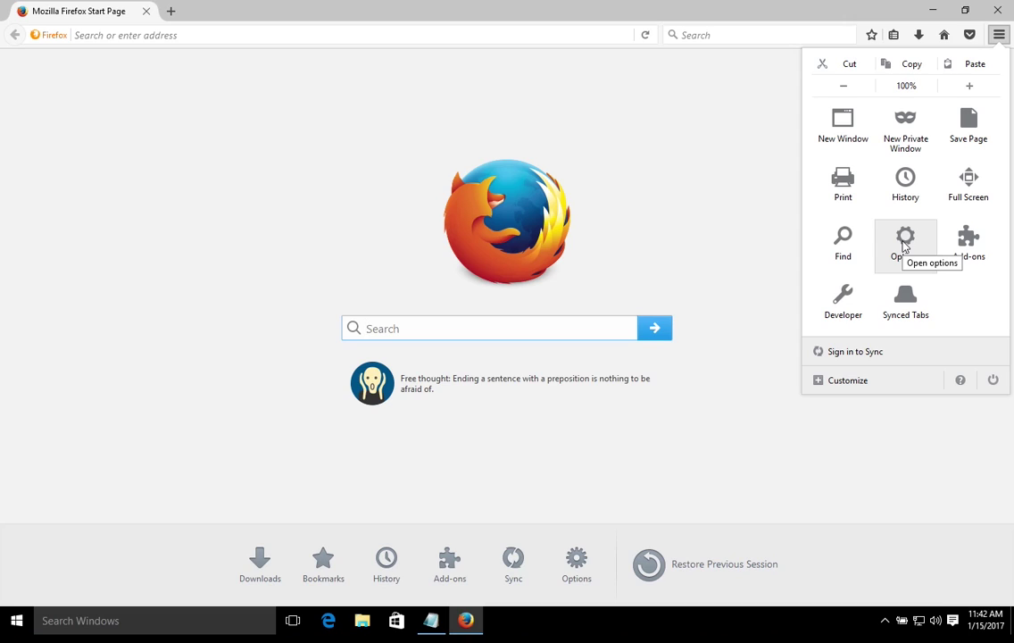
pyautogui.click(904, 241)
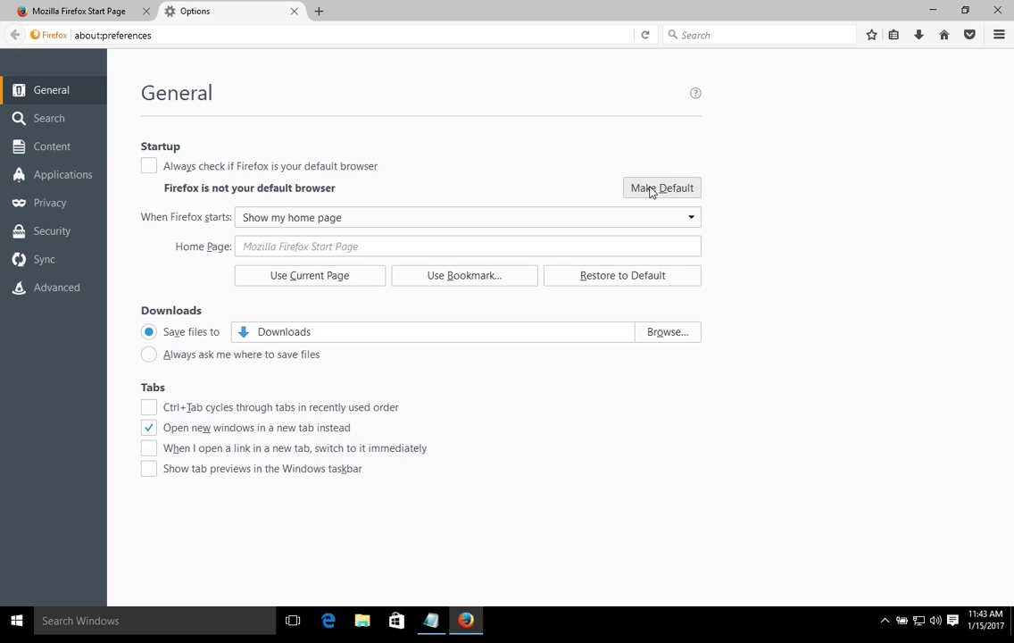
pyautogui.click(371, 225)
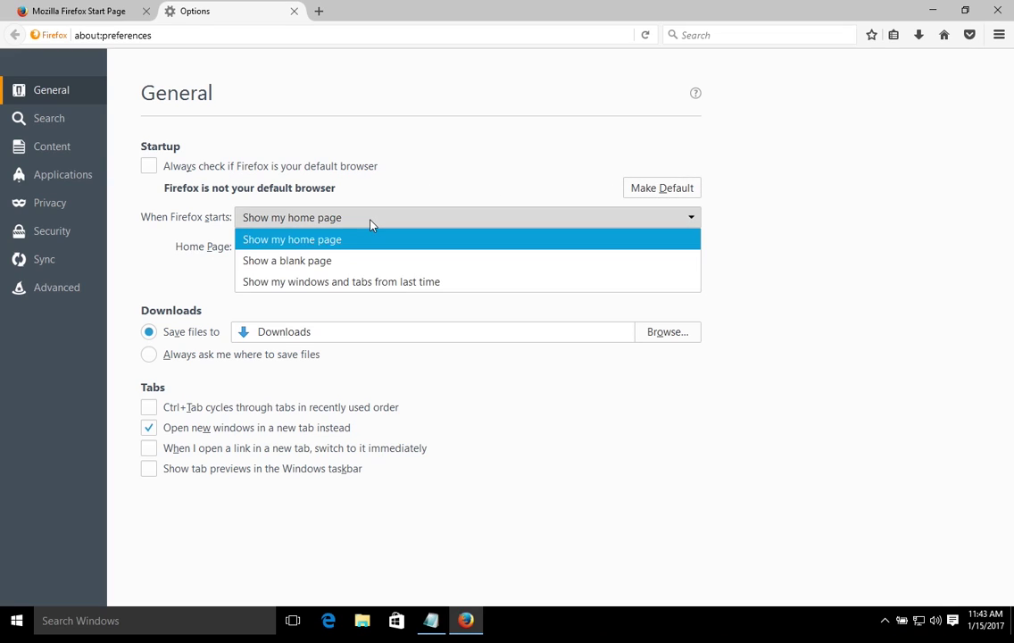
pyautogui.click(166, 234)
pyautogui.click(252, 246)
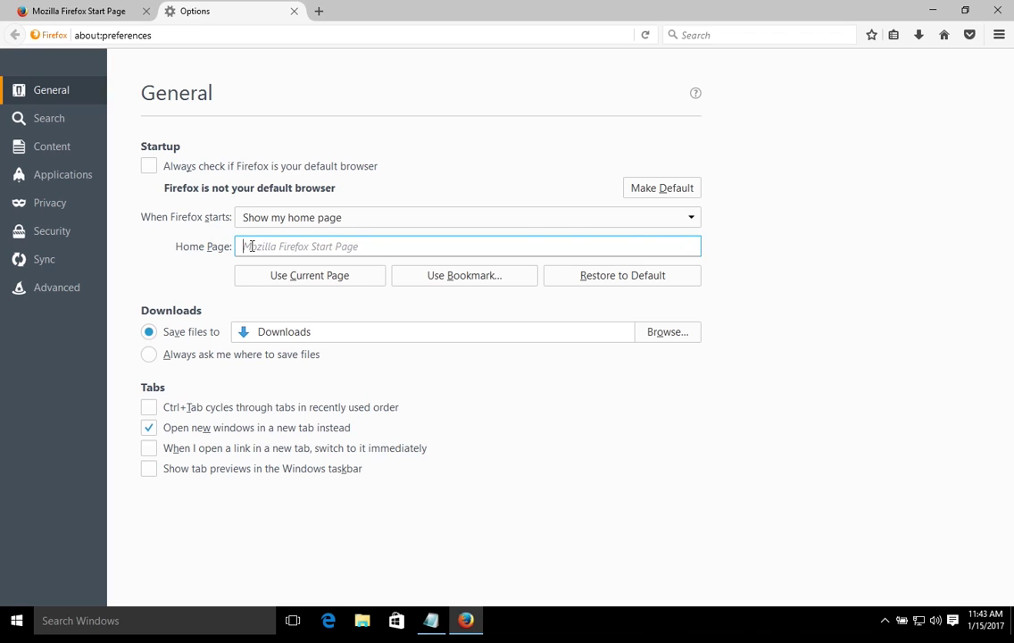
pyautogui.write('www.g')
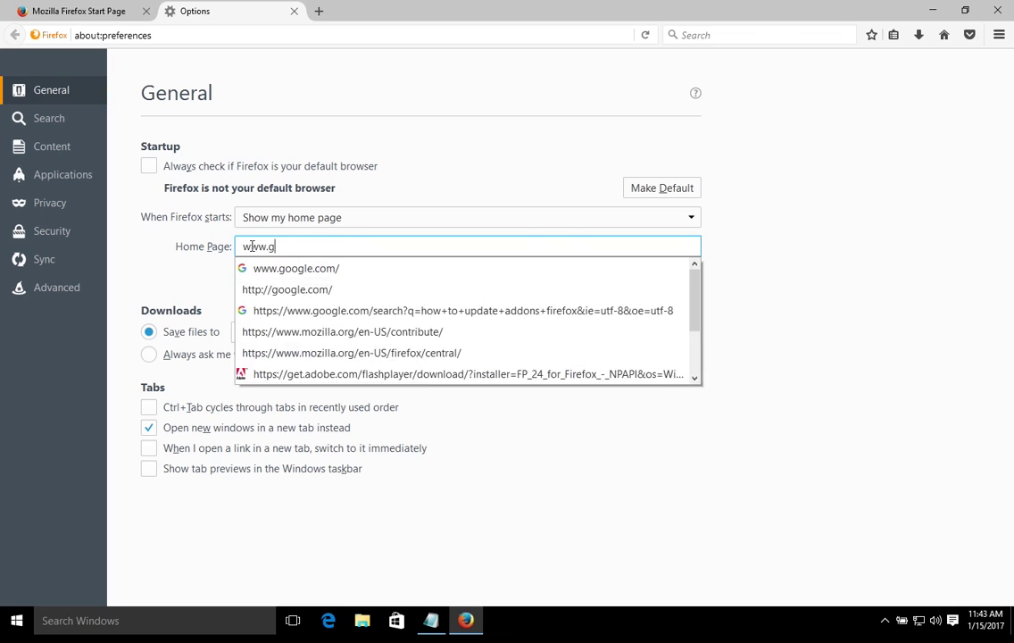
pyautogui.write('oogle.com')
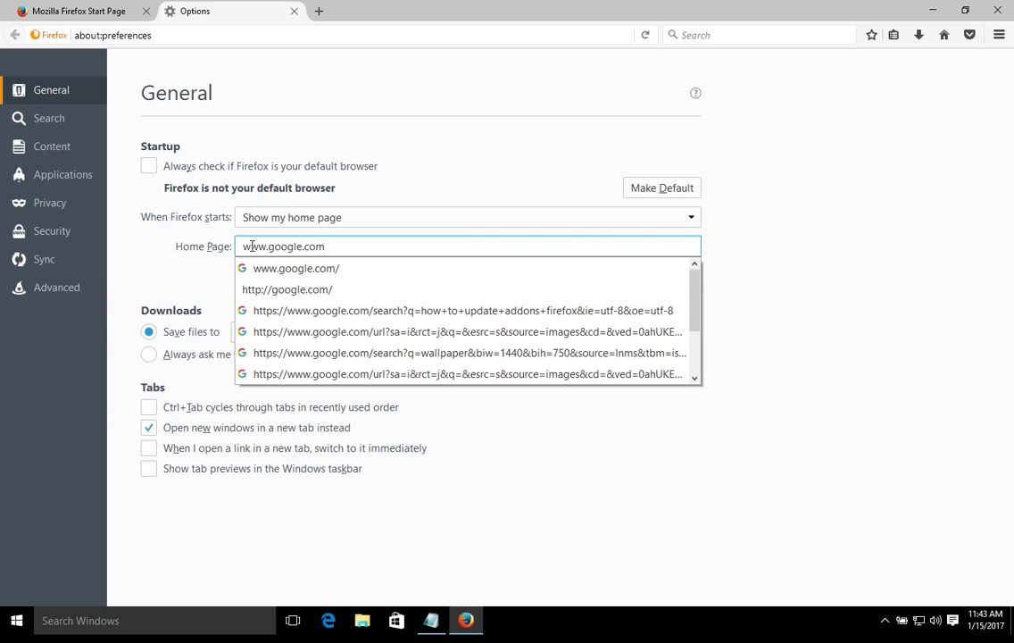
pyautogui.click(175, 279)
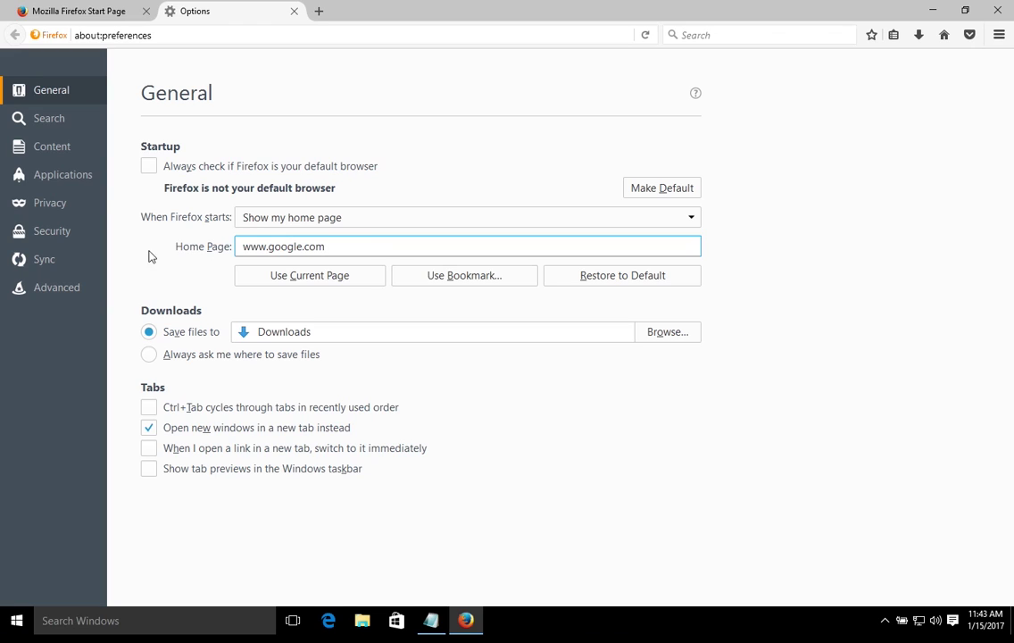
# - Display the search options, and run a search for "test" from the search bar in a new tab
pyautogui.click(60, 125)
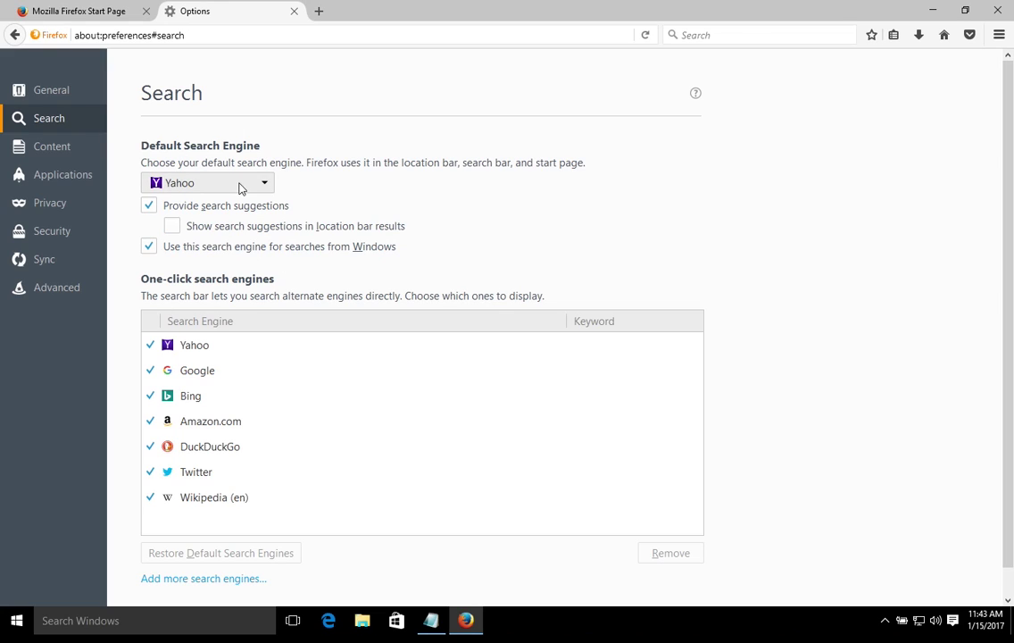
pyautogui.click(687, 35)
pyautogui.click(320, 12)
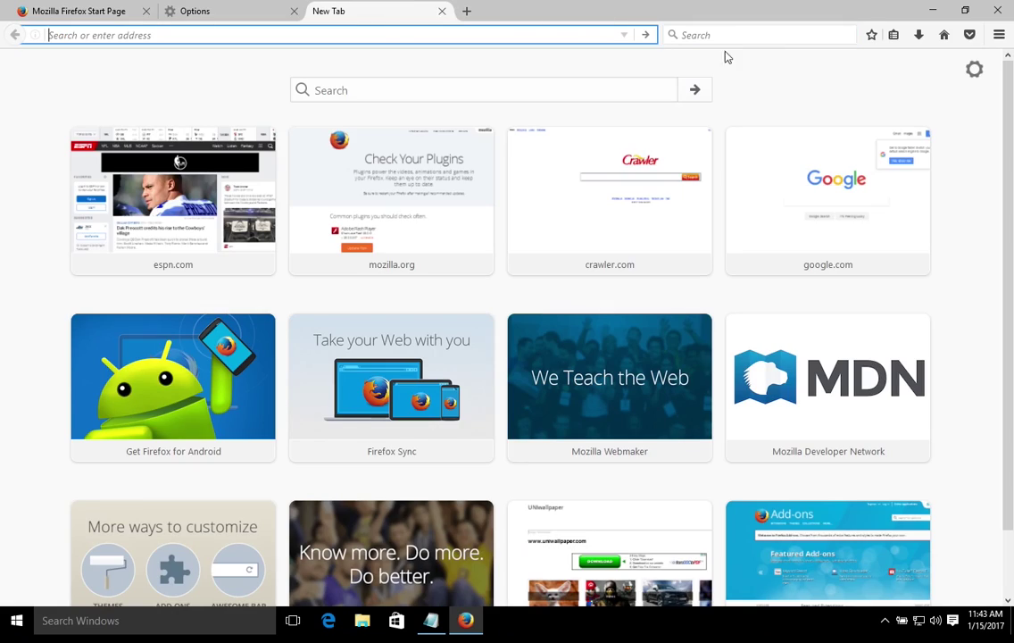
pyautogui.click(719, 37)
pyautogui.write('test')
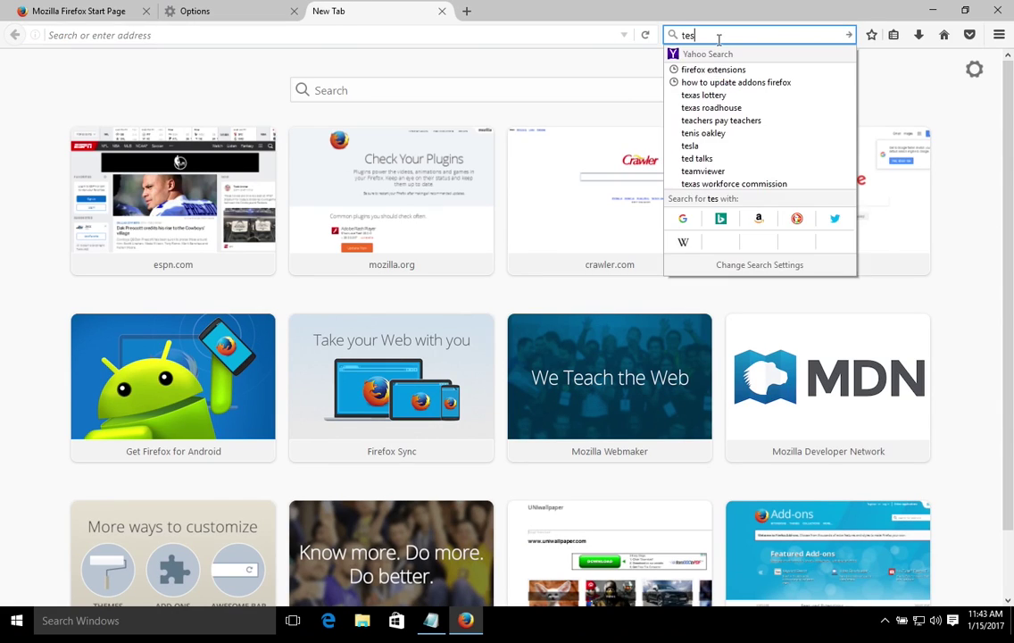
pyautogui.press('Return')
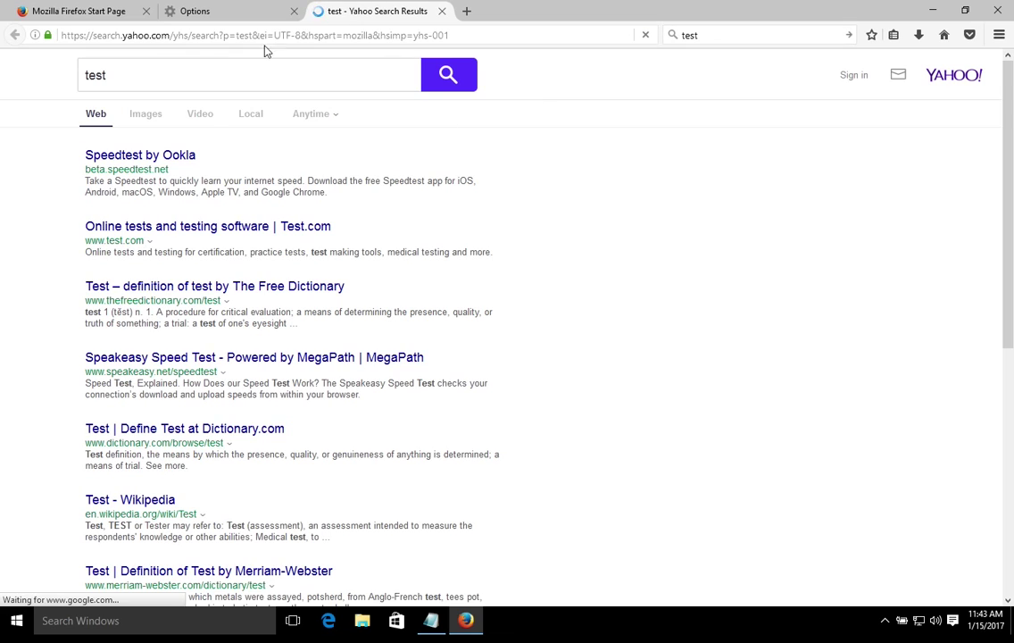
# - Set the default search engine to Google in the search options
pyautogui.click(233, 15)
pyautogui.click(234, 184)
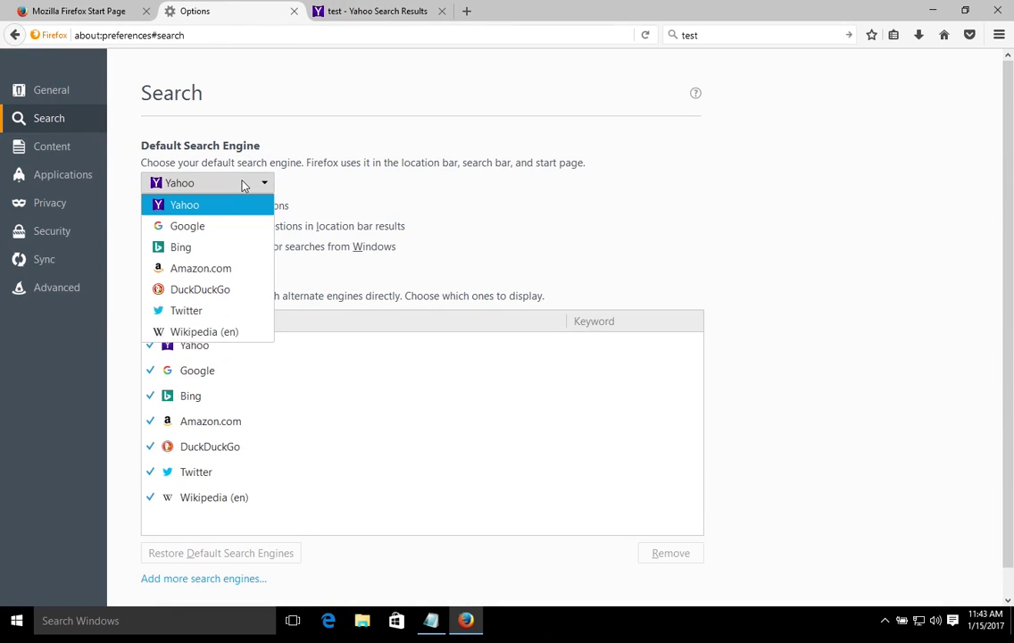
pyautogui.click(323, 187)
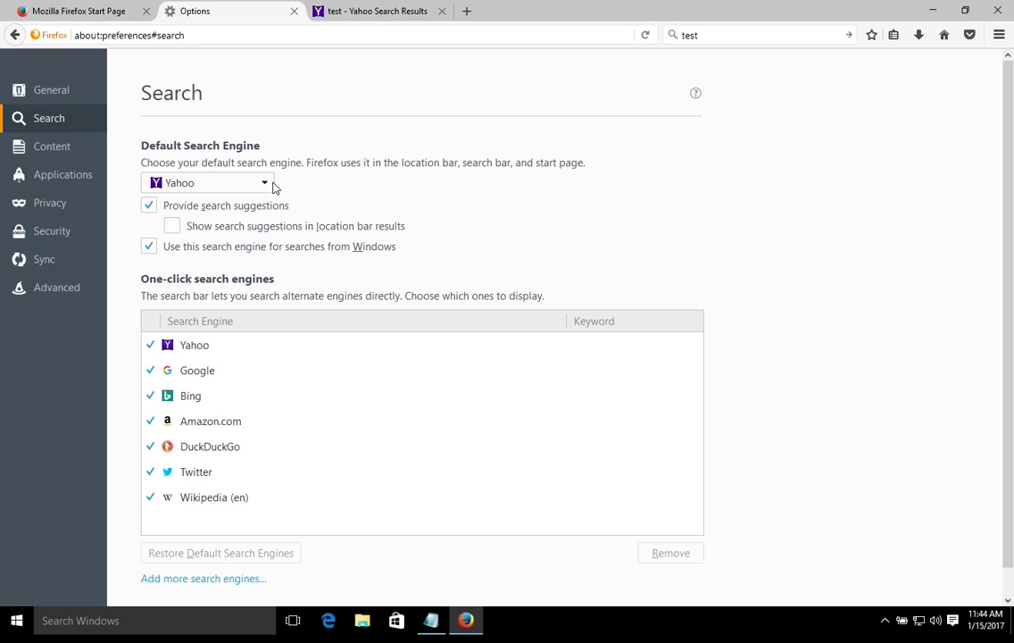
pyautogui.click(249, 184)
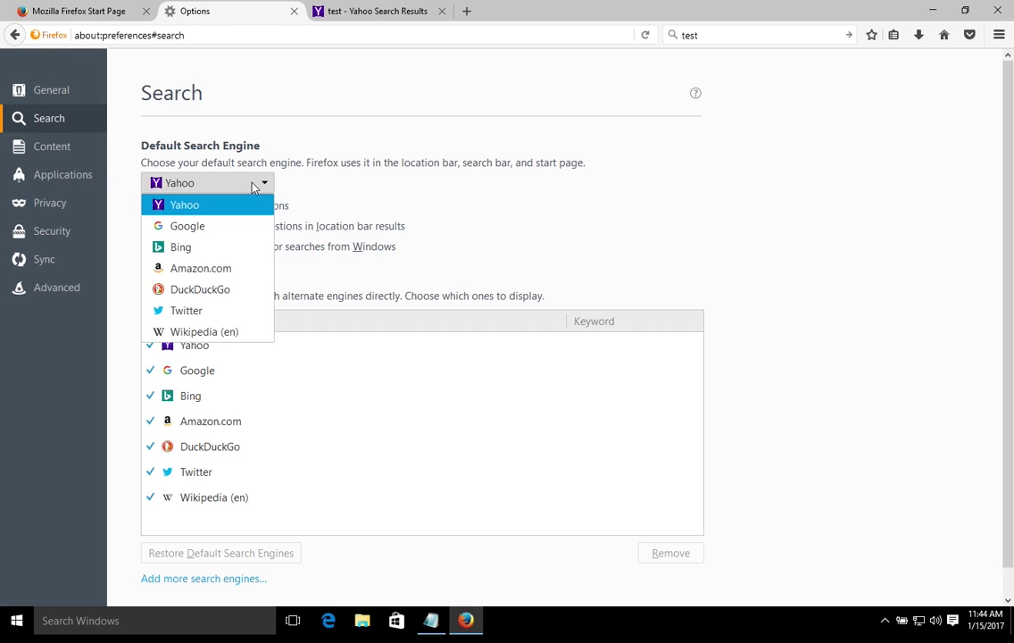
pyautogui.click(180, 227)
# - Repeat the "test" search from the search bar in the Yahoo results tab, and close that tab
pyautogui.click(353, 20)
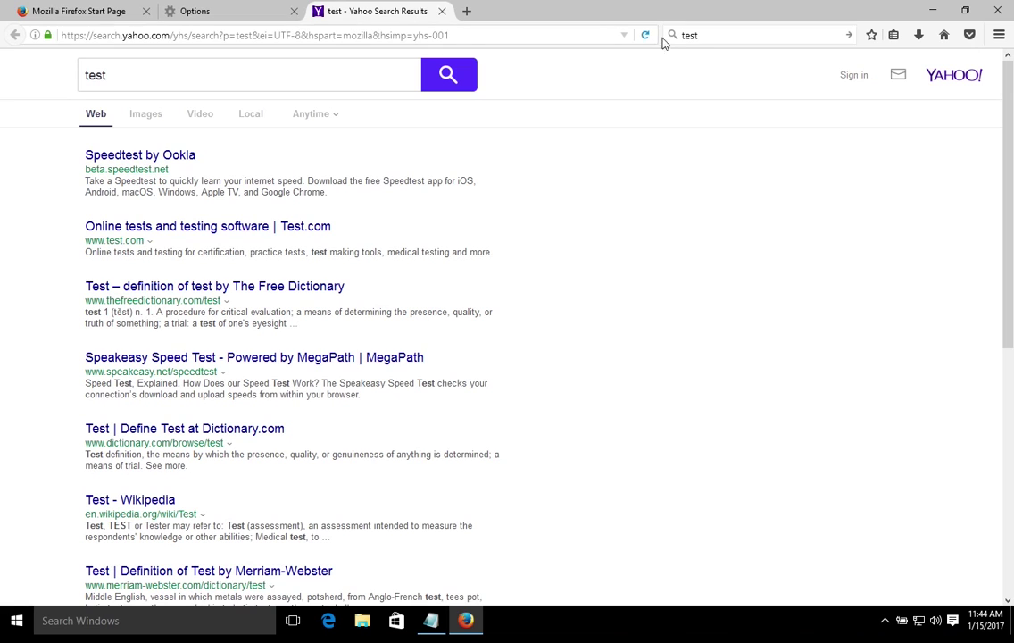
pyautogui.click(712, 34)
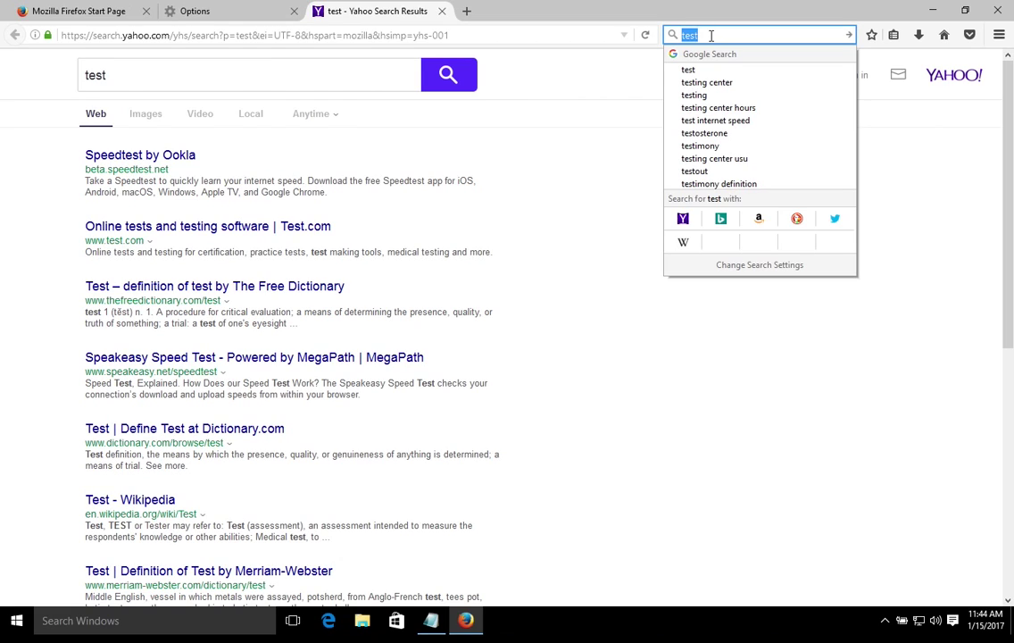
pyautogui.press('Return')
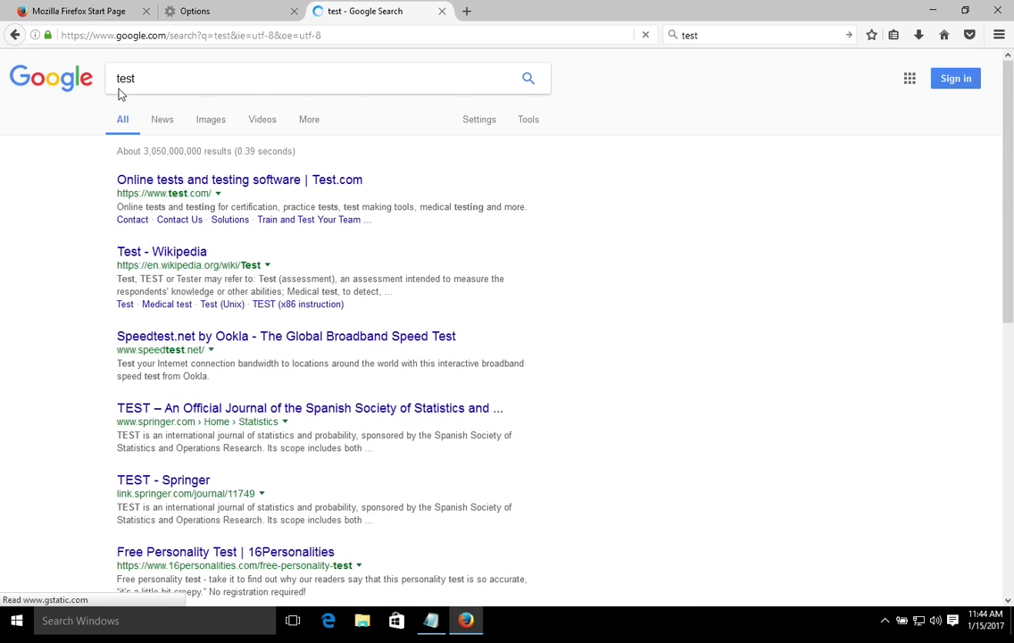
pyautogui.click(442, 11)
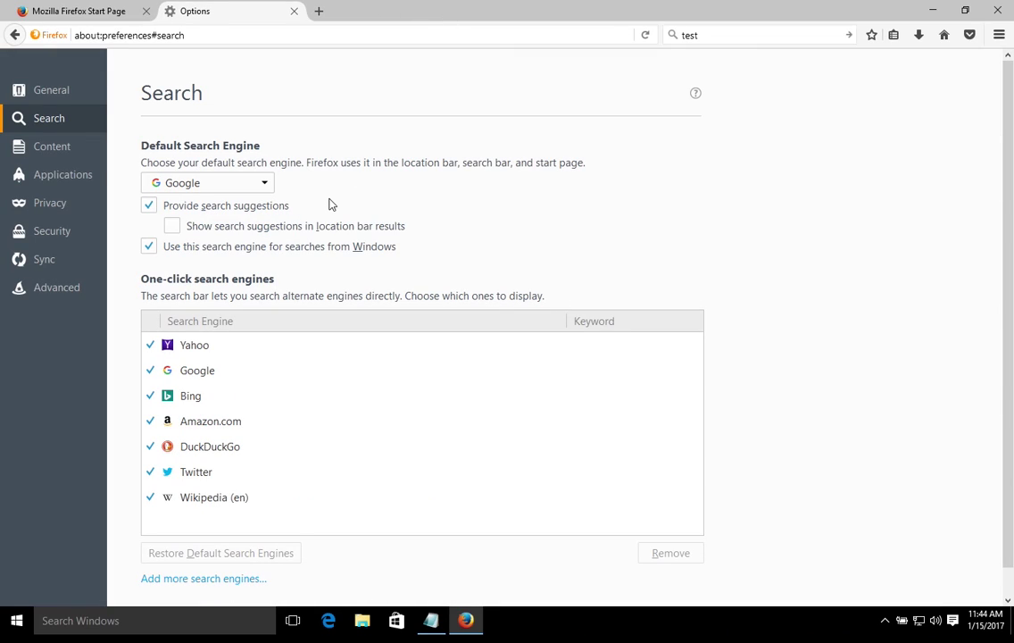
# - Set the default search engine to DuckDuckGo and remove Wikipedia (en) from the one-click search engines
pyautogui.click(259, 182)
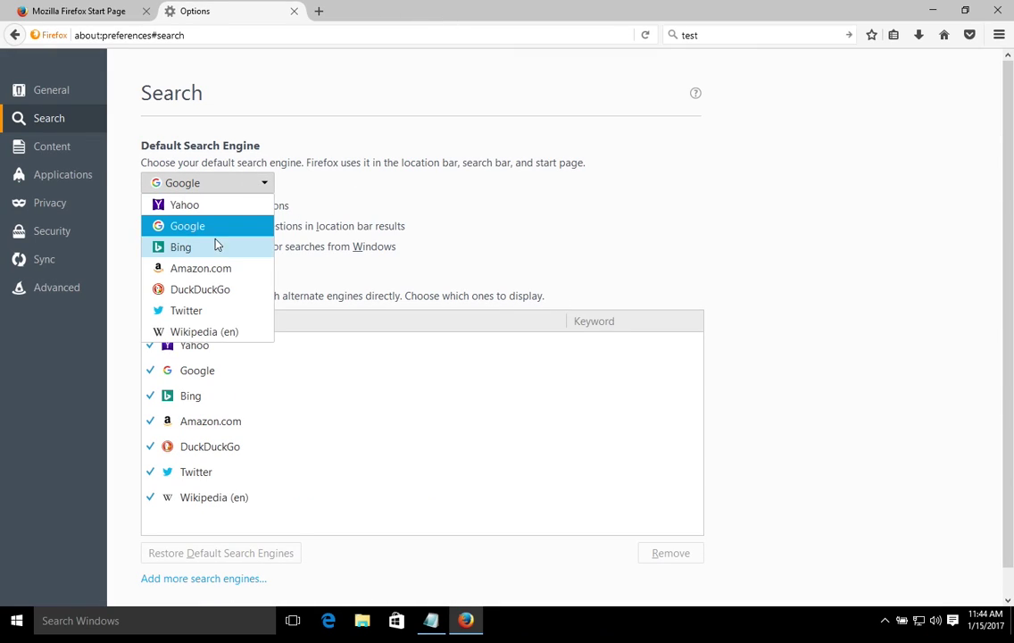
pyautogui.click(203, 290)
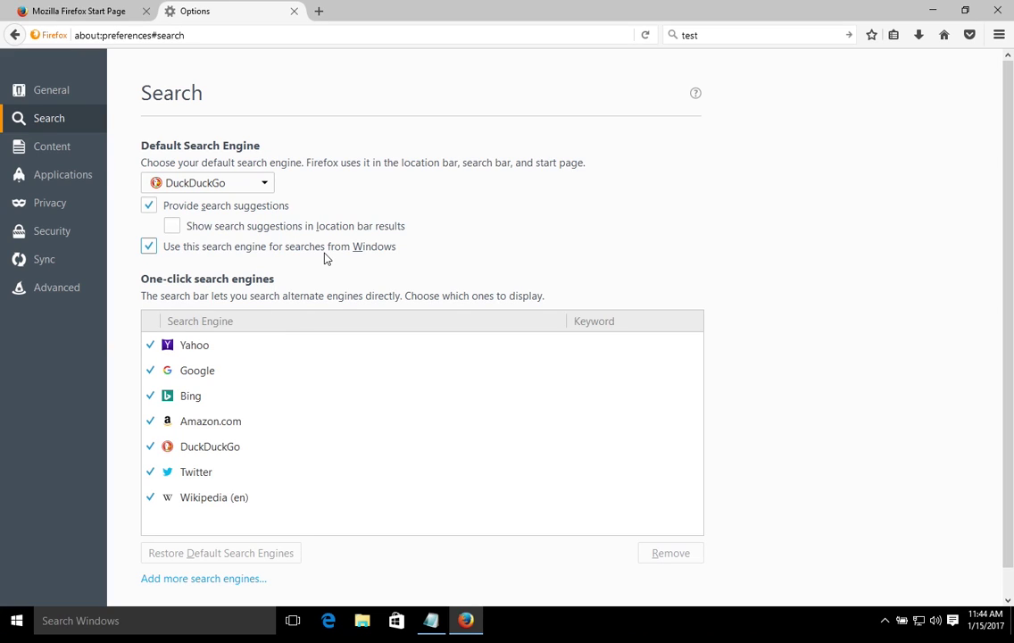
pyautogui.click(261, 185)
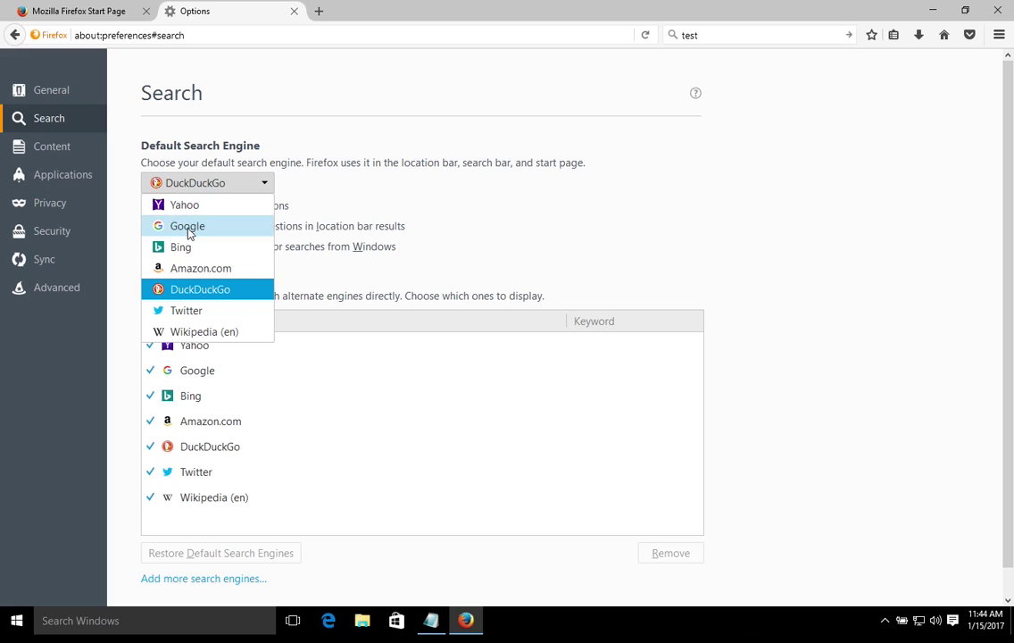
pyautogui.click(207, 297)
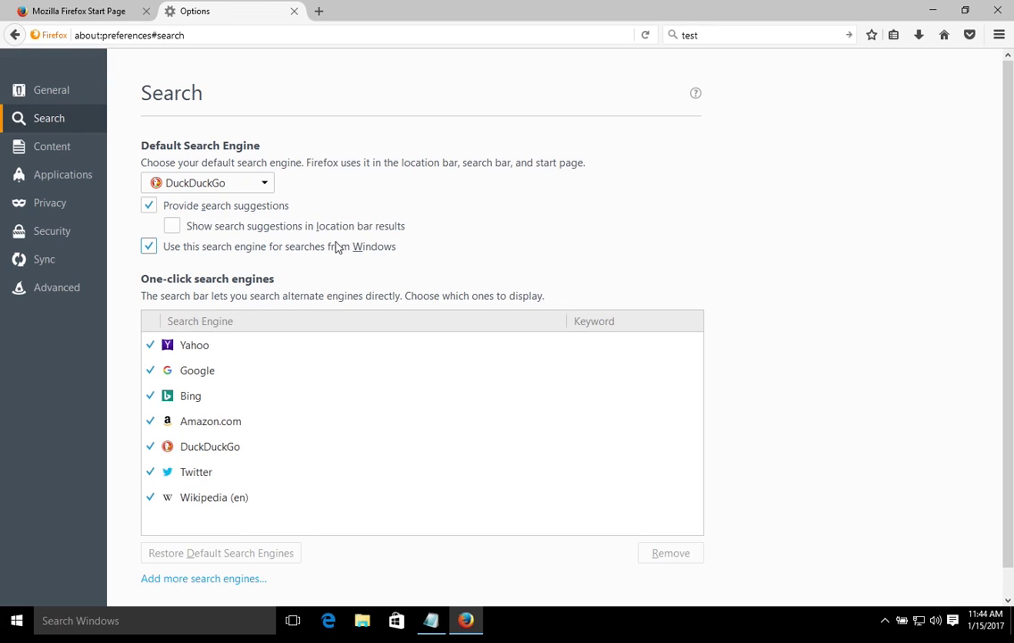
pyautogui.click(190, 502)
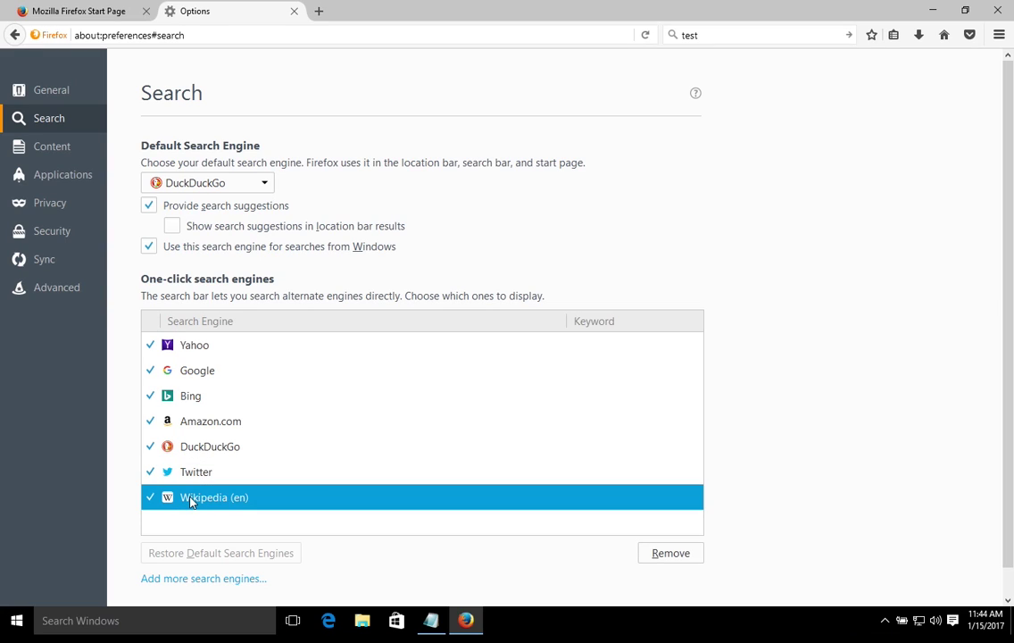
pyautogui.click(665, 555)
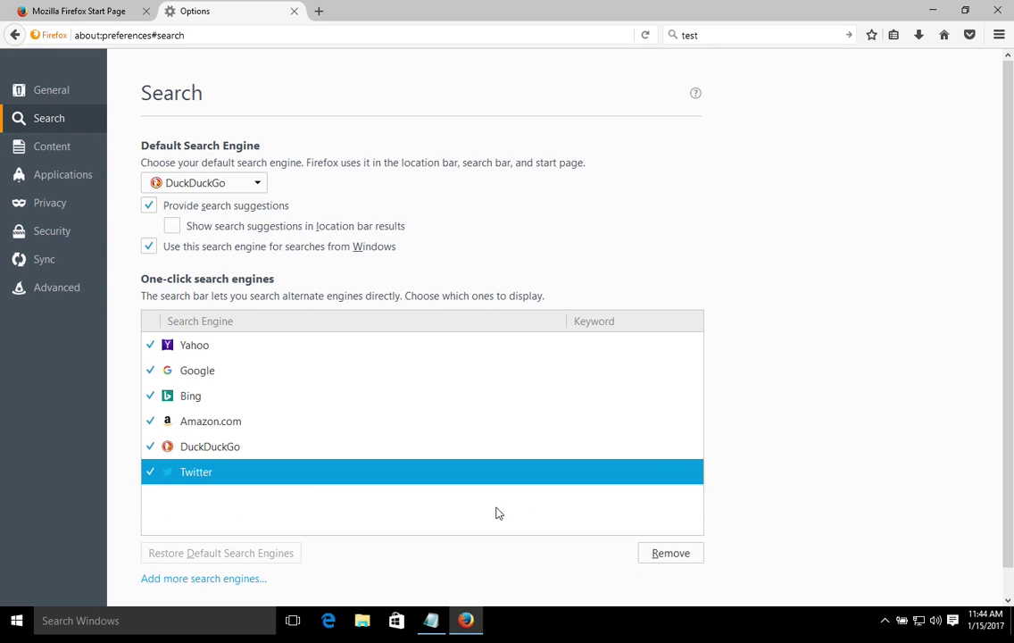
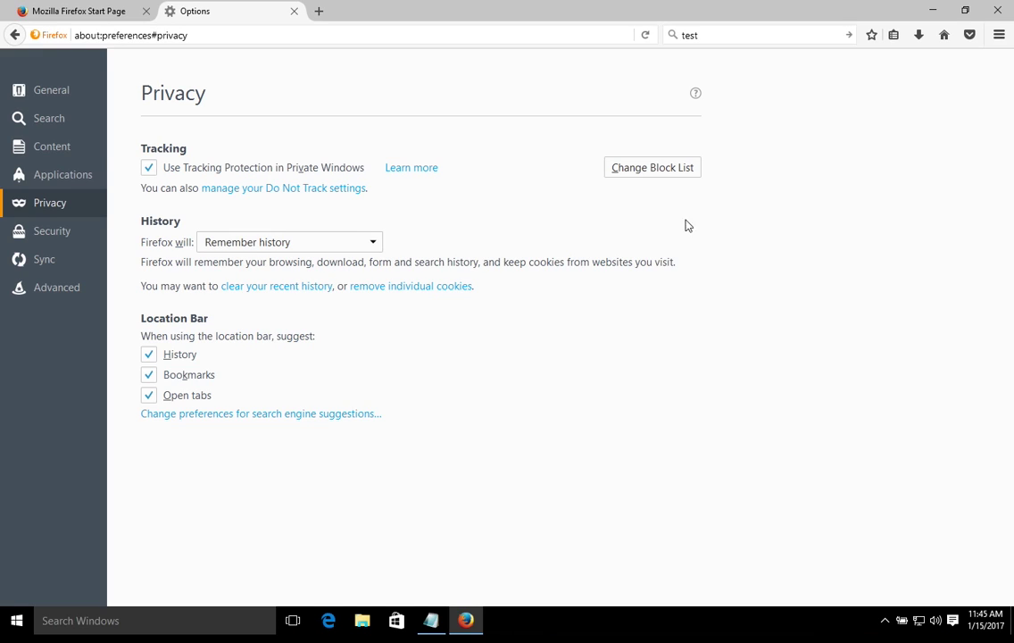
# - View a new private browsing window and close it, and check the available history modes in the privacy options
pyautogui.click(999, 38)
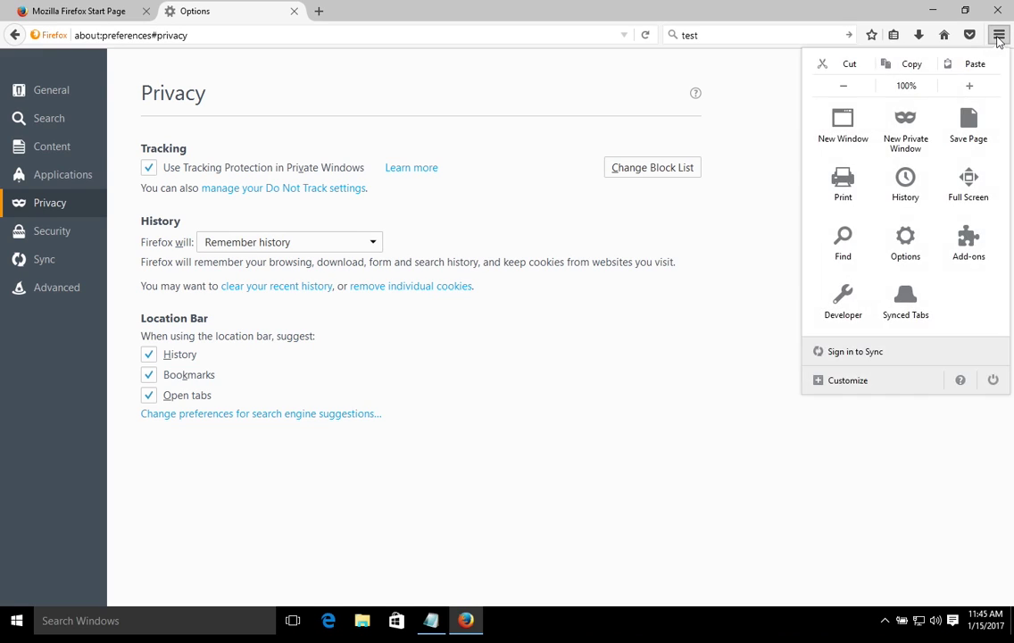
pyautogui.click(907, 148)
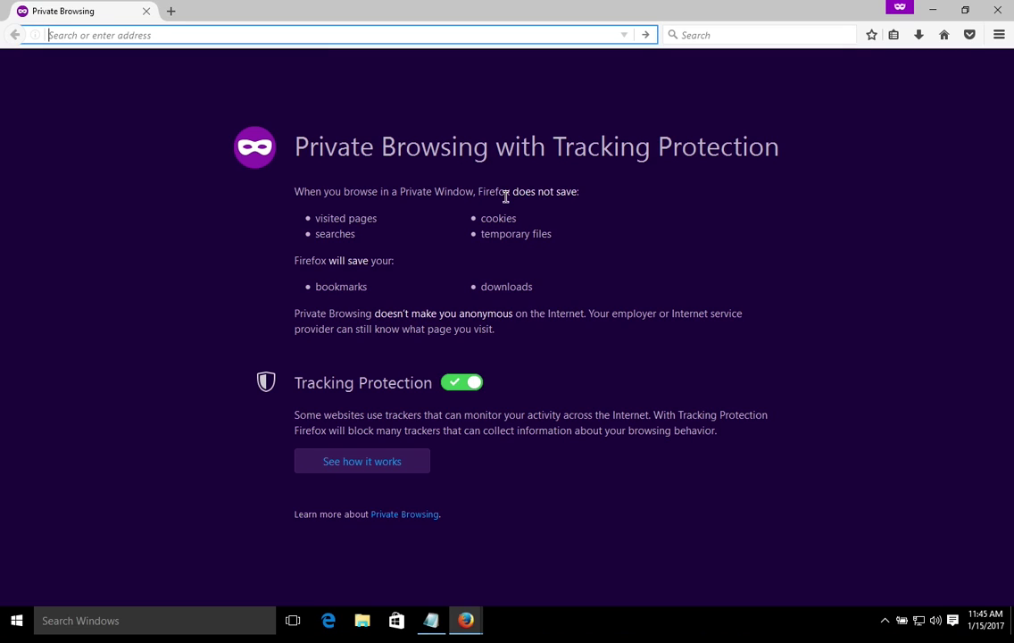
pyautogui.hotkey('ctrl', 'shift', 'w')
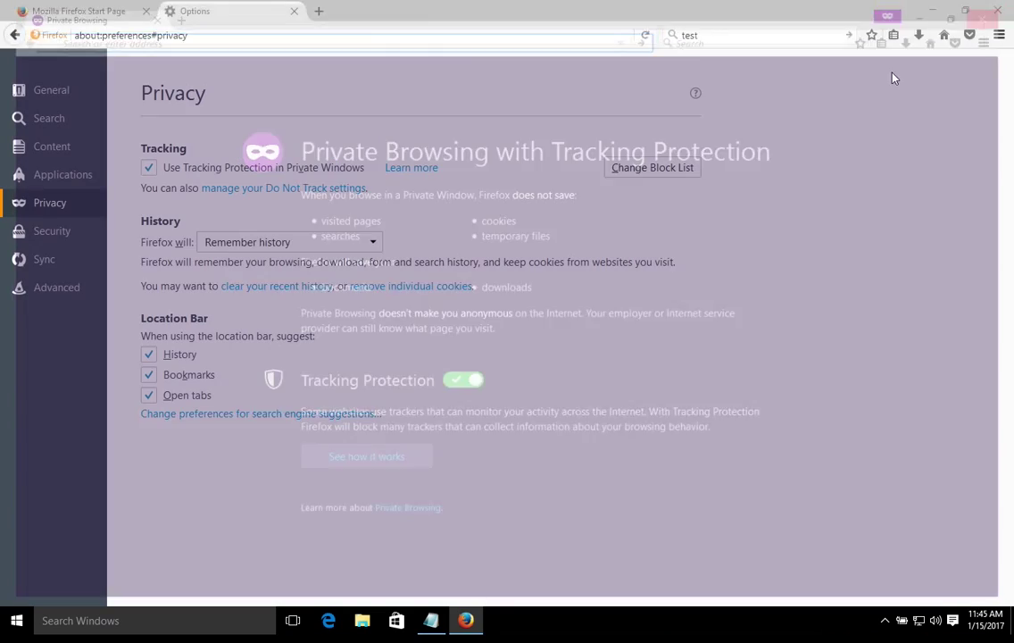
pyautogui.click(286, 242)
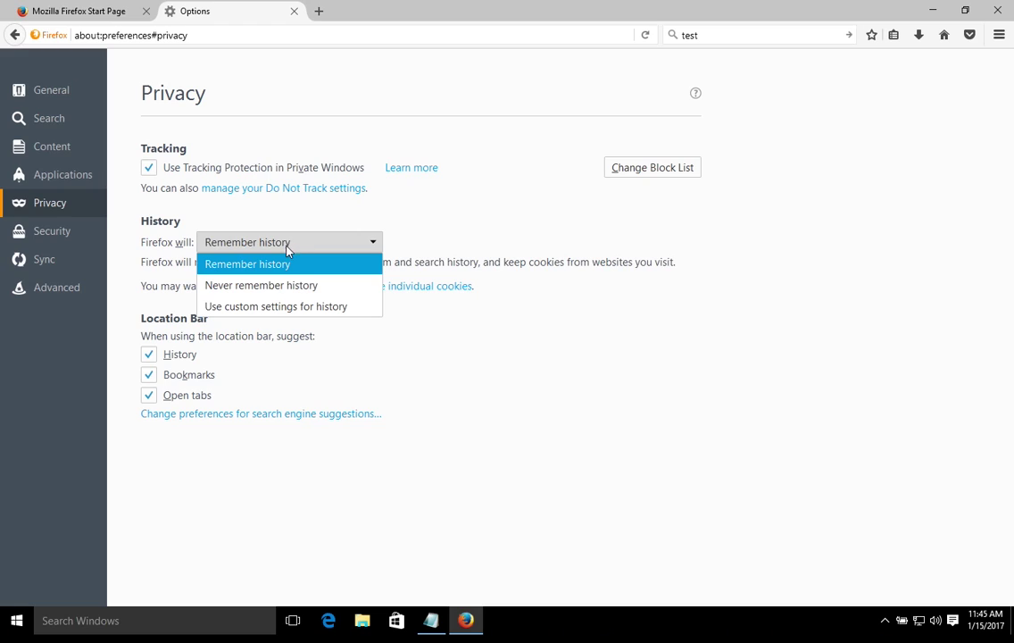
pyautogui.click(402, 231)
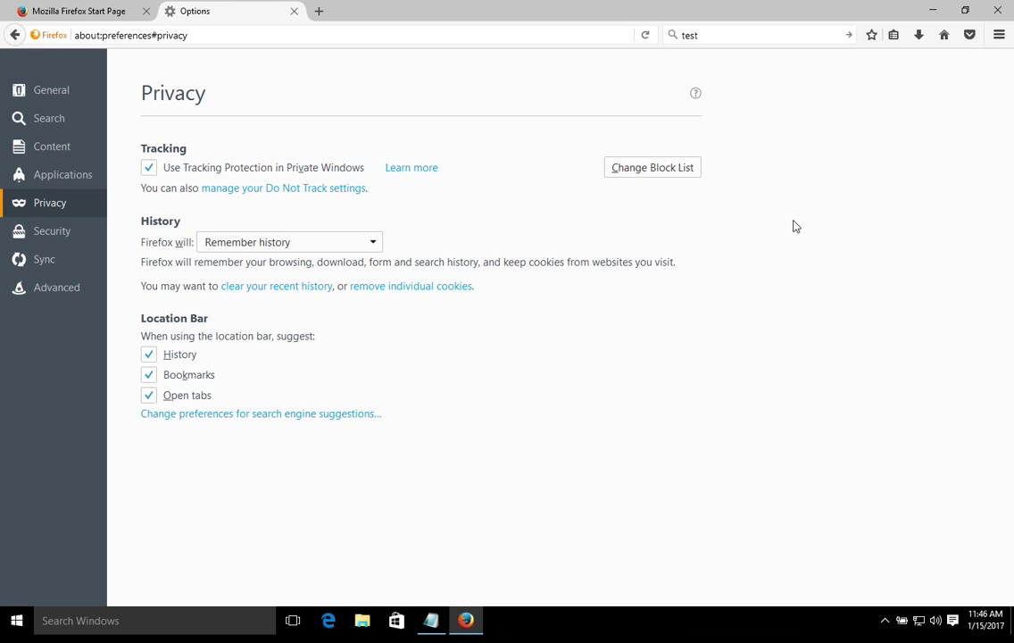
# - Clear the browsing history for the time range Everything, including Offline Website Data and Site Preferences
pyautogui.click(260, 291)
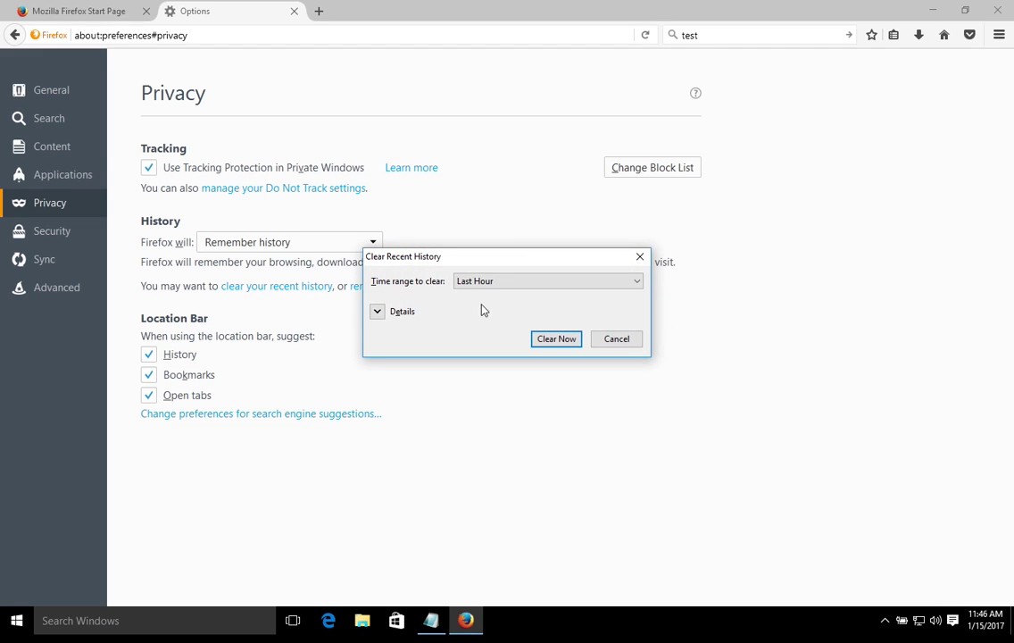
pyautogui.click(378, 312)
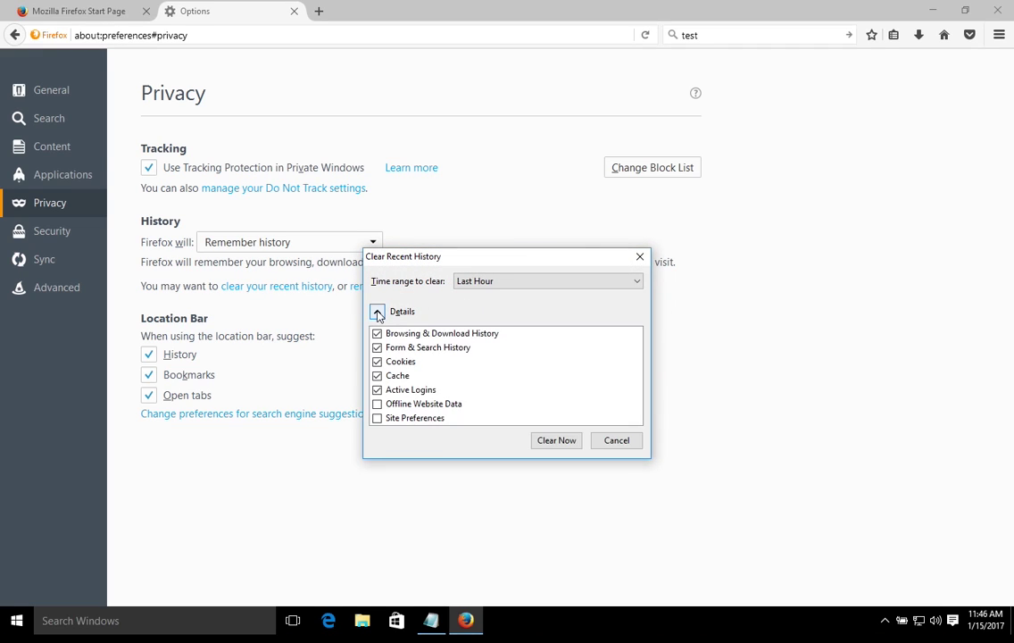
pyautogui.click(378, 404)
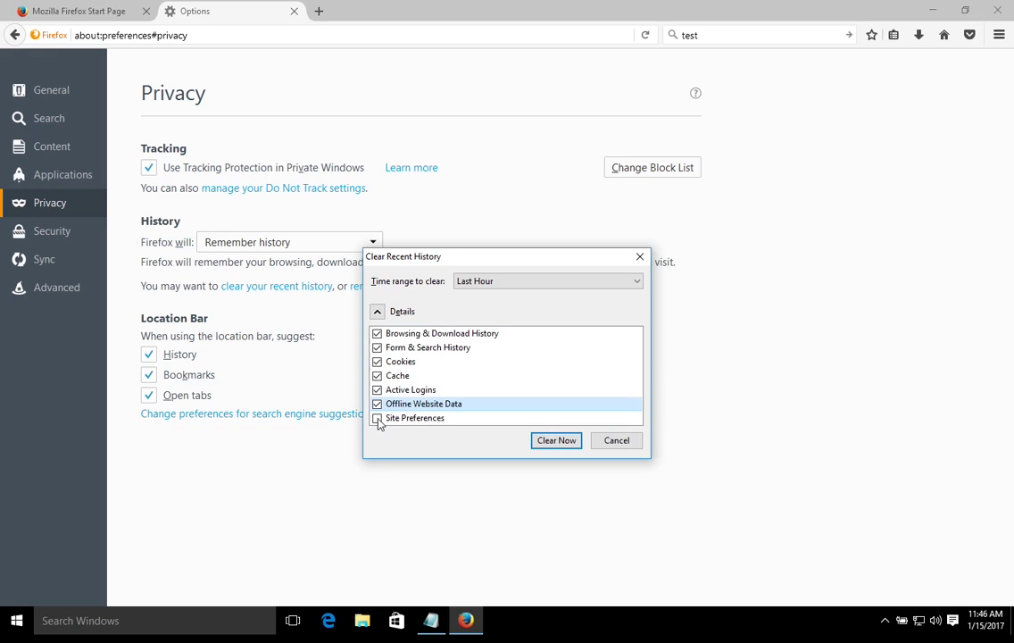
pyautogui.click(378, 420)
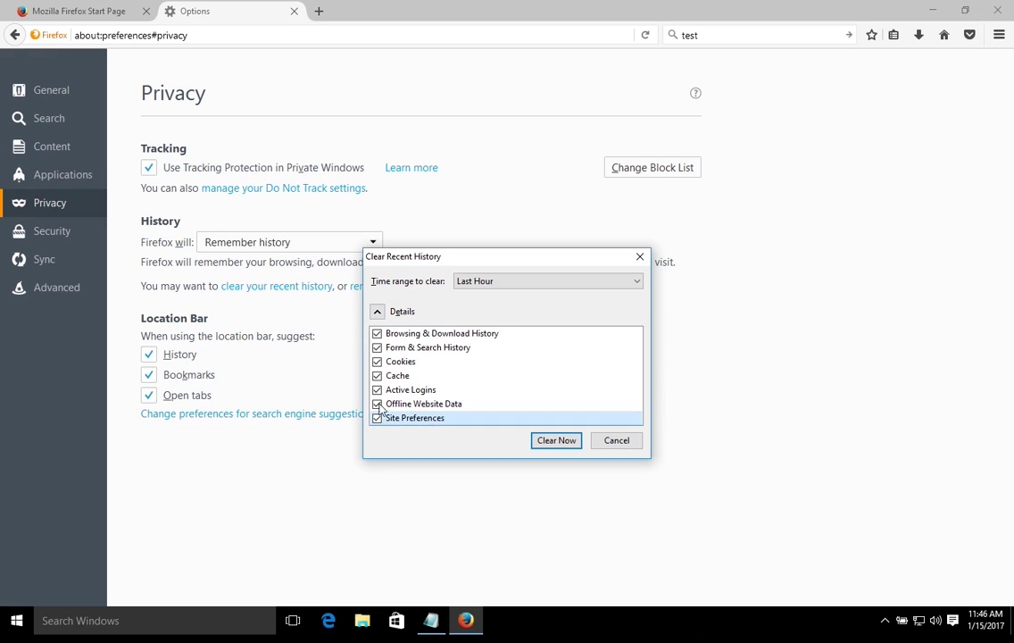
pyautogui.click(518, 284)
pyautogui.click(482, 356)
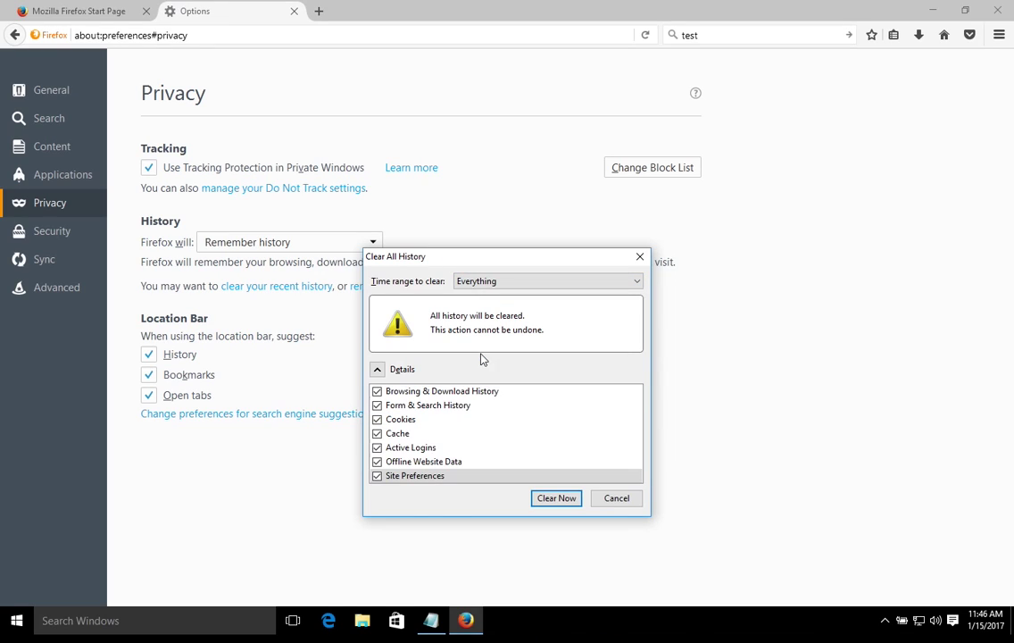
pyautogui.click(555, 498)
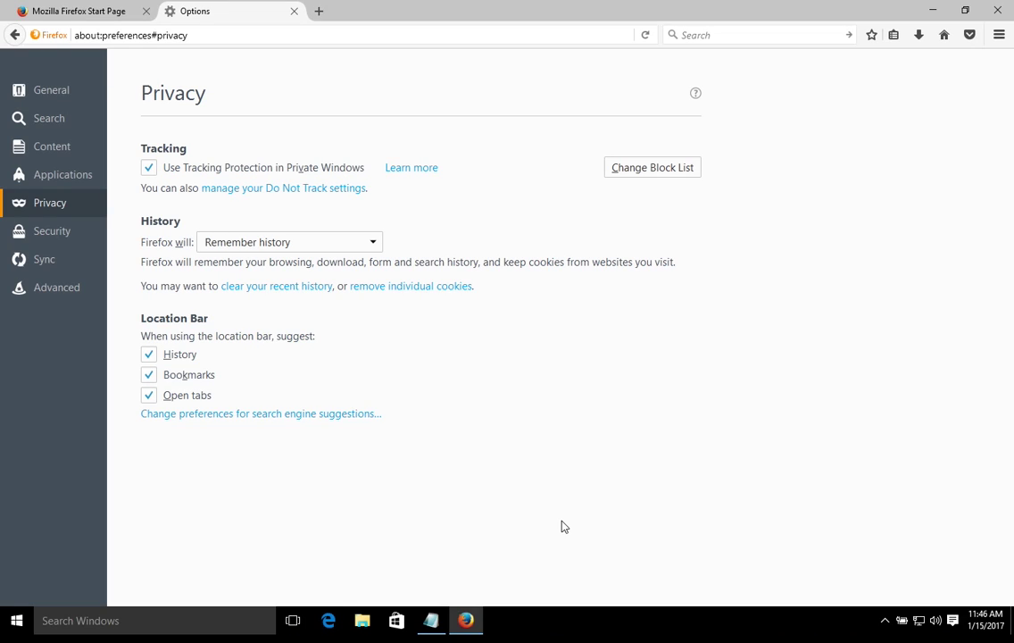
# - Display the security options and examine the master password setup, leaving it without setting a password
pyautogui.click(50, 232)
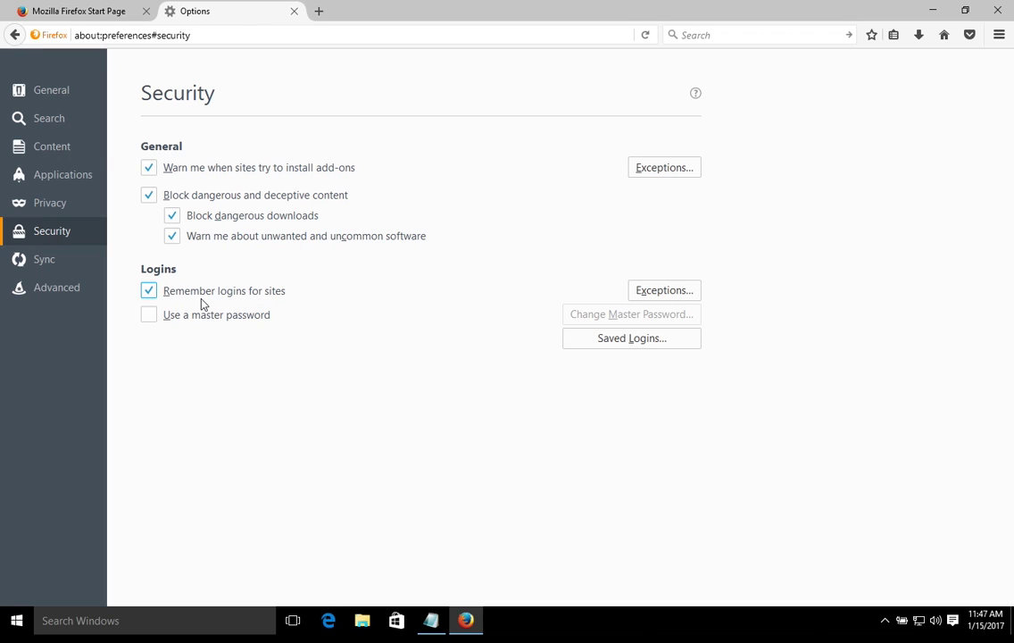
pyautogui.click(149, 316)
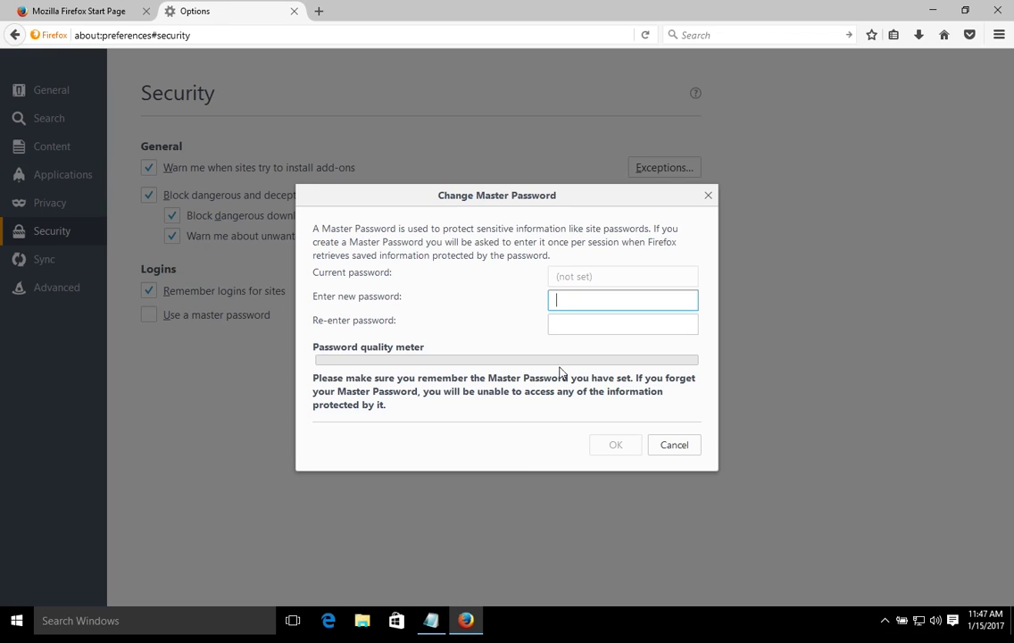
pyautogui.click(674, 444)
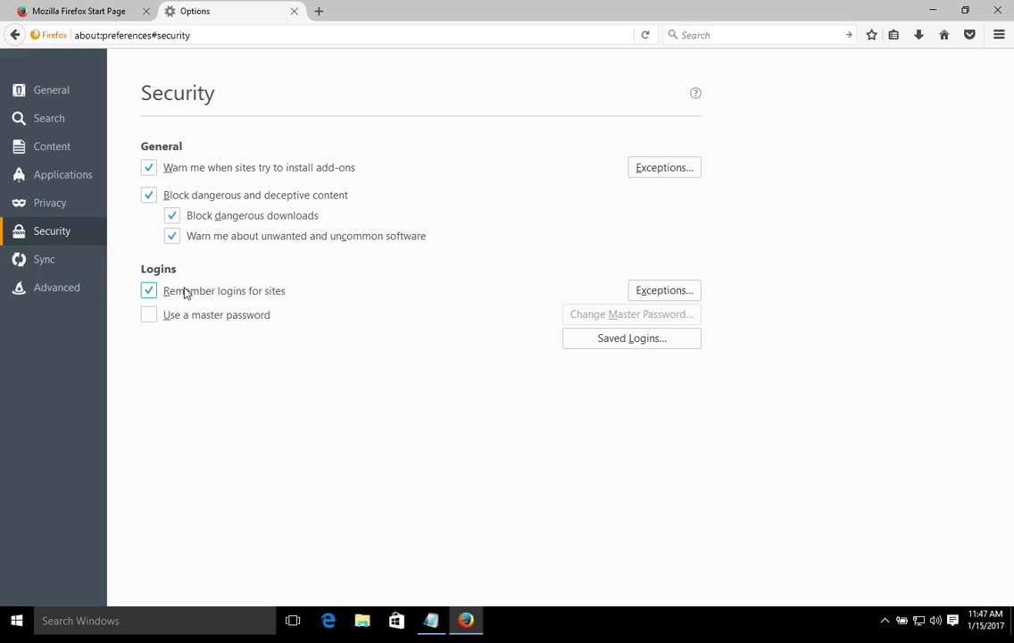
pyautogui.click(148, 315)
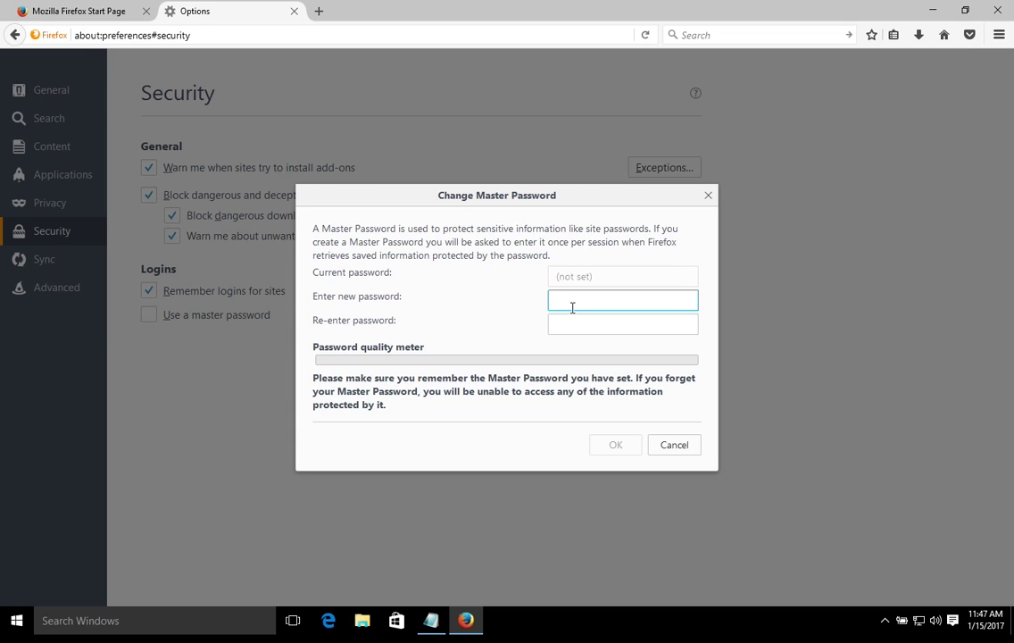
pyautogui.click(675, 445)
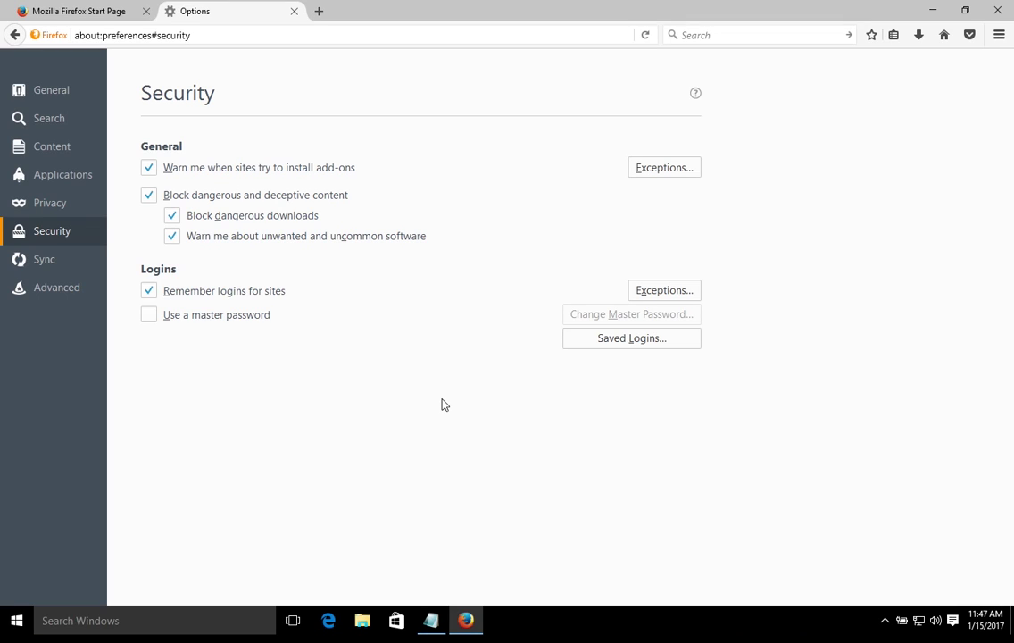
# - Display the Sync options and read the description of what is synchronized across devices
pyautogui.click(42, 262)
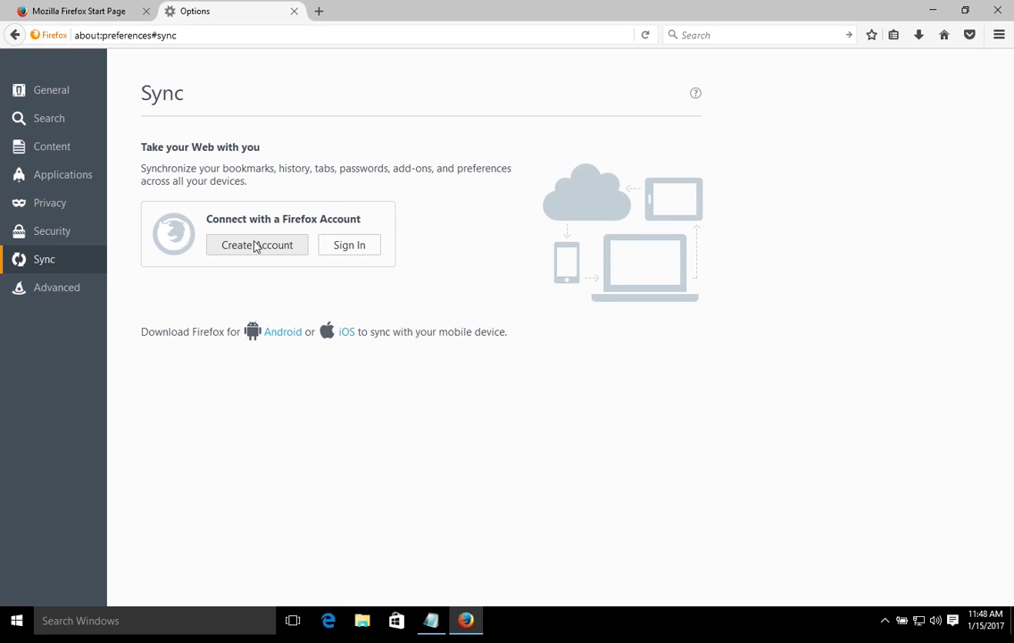
pyautogui.moveTo(249, 186); pyautogui.dragTo(134, 166)
pyautogui.click(276, 189)
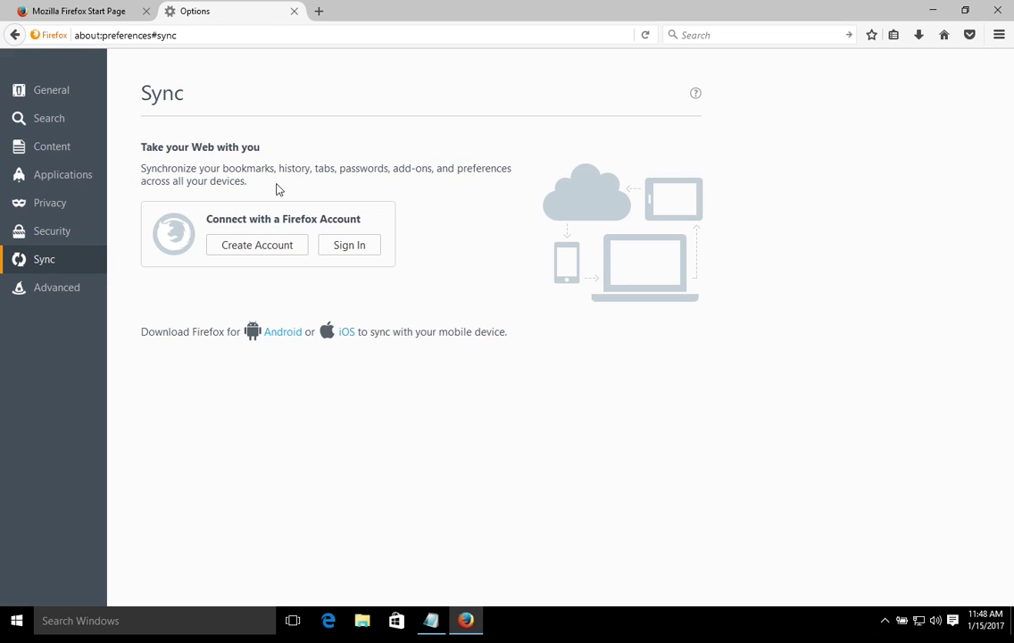
# - Disable the Crash Reporter and the Firefox Health Report in the advanced data choices
pyautogui.click(59, 291)
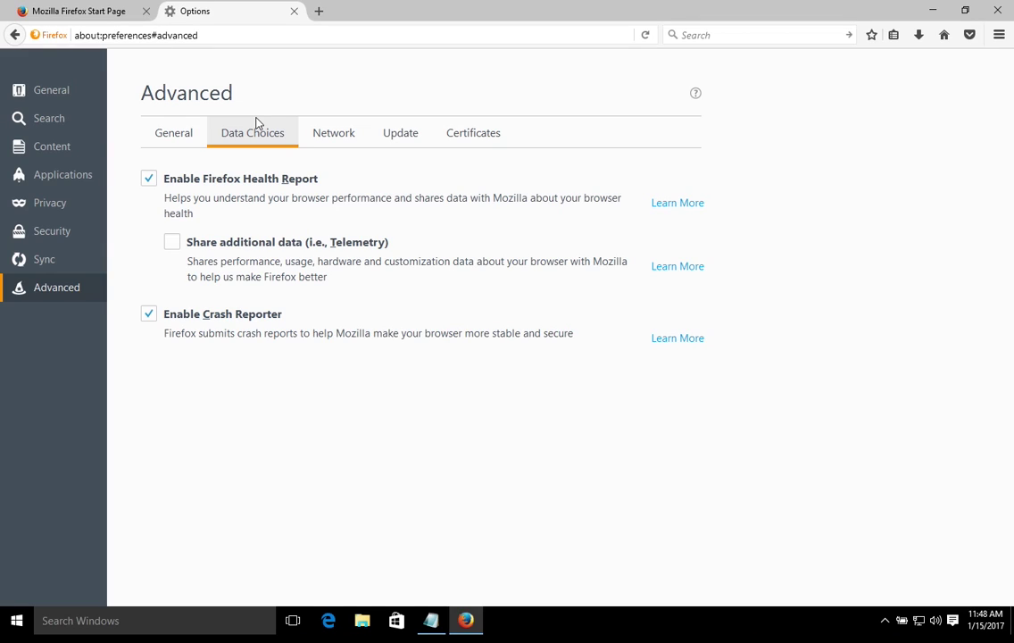
pyautogui.click(150, 315)
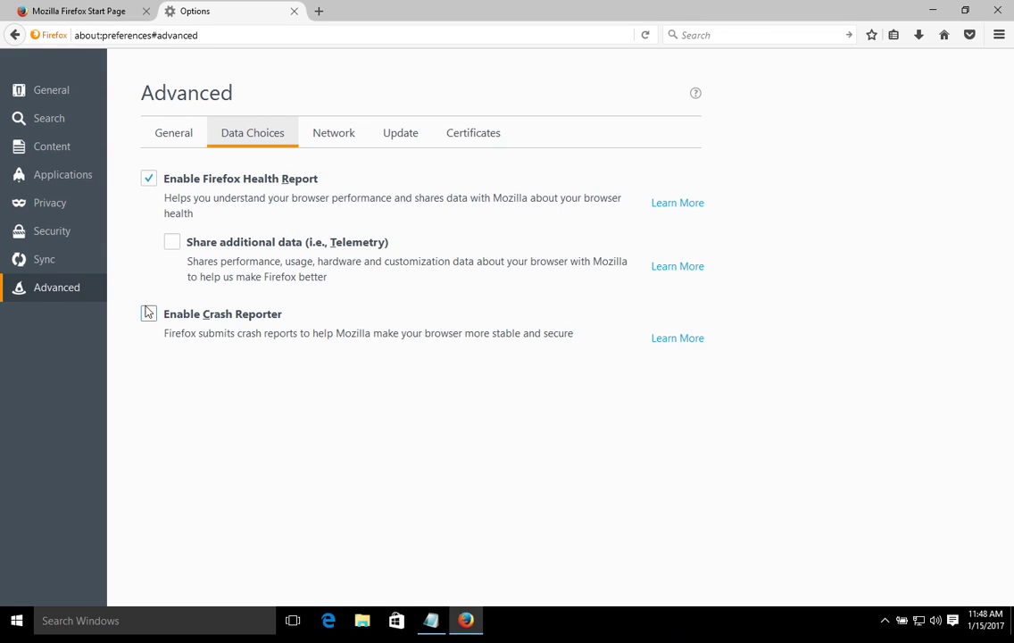
pyautogui.click(149, 179)
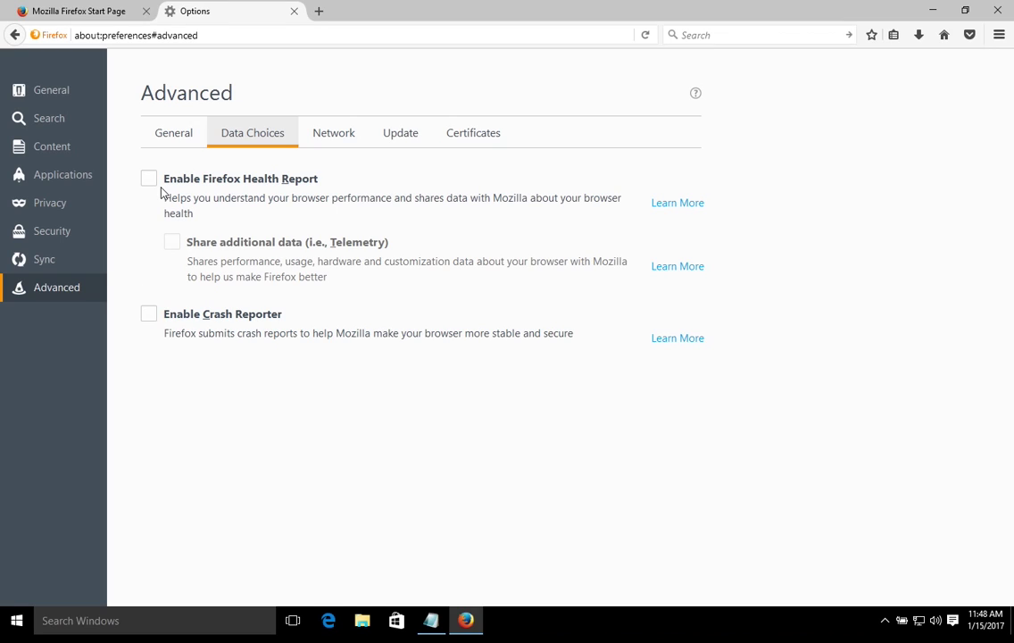
# - Check the general advanced options, and turn off the background service for installing updates in the update options
pyautogui.click(191, 135)
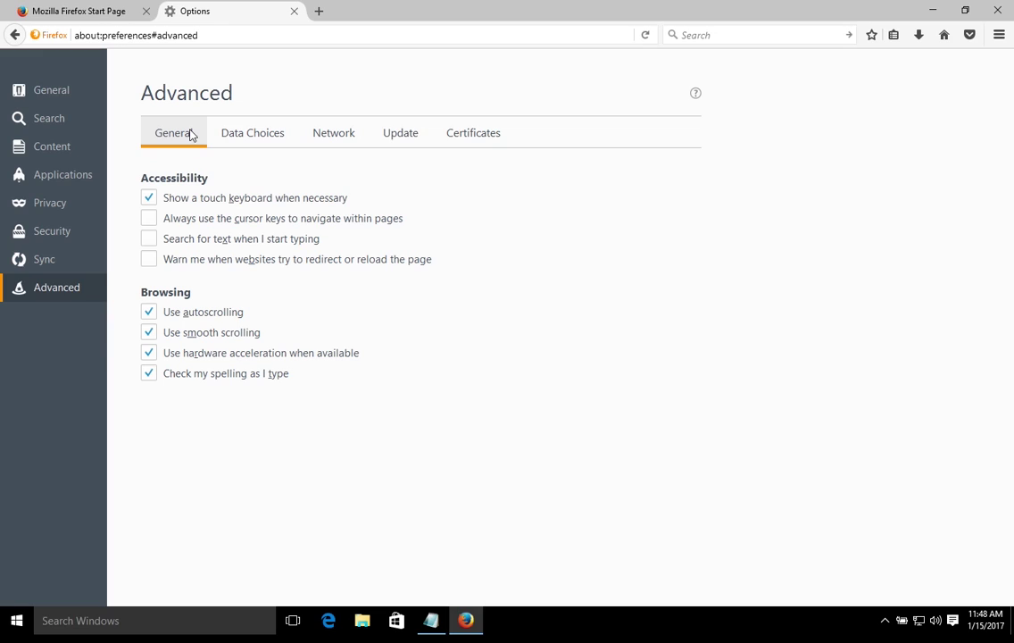
pyautogui.click(416, 143)
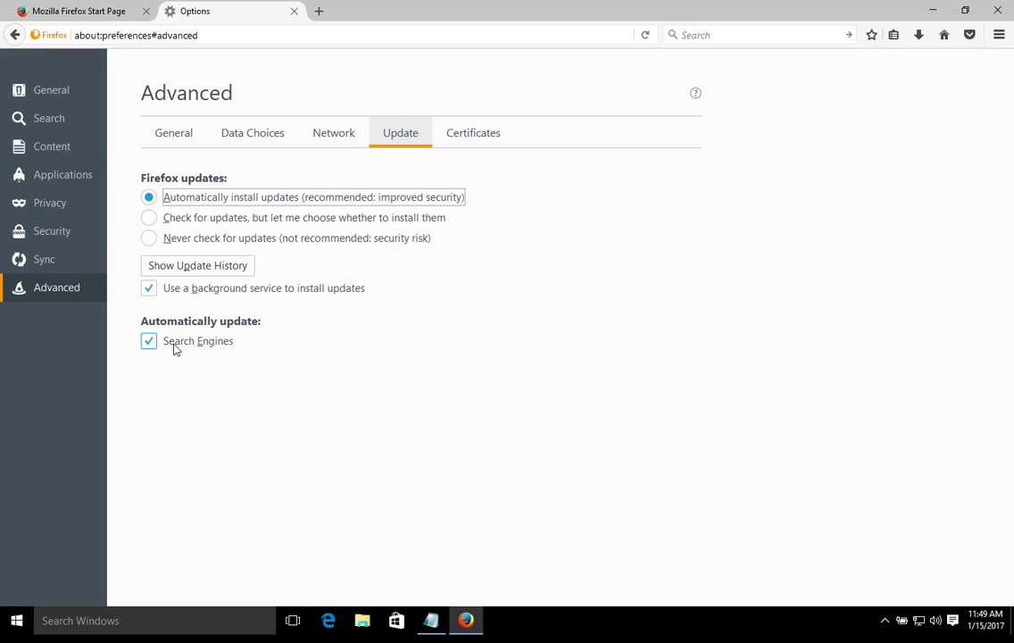
pyautogui.click(149, 291)
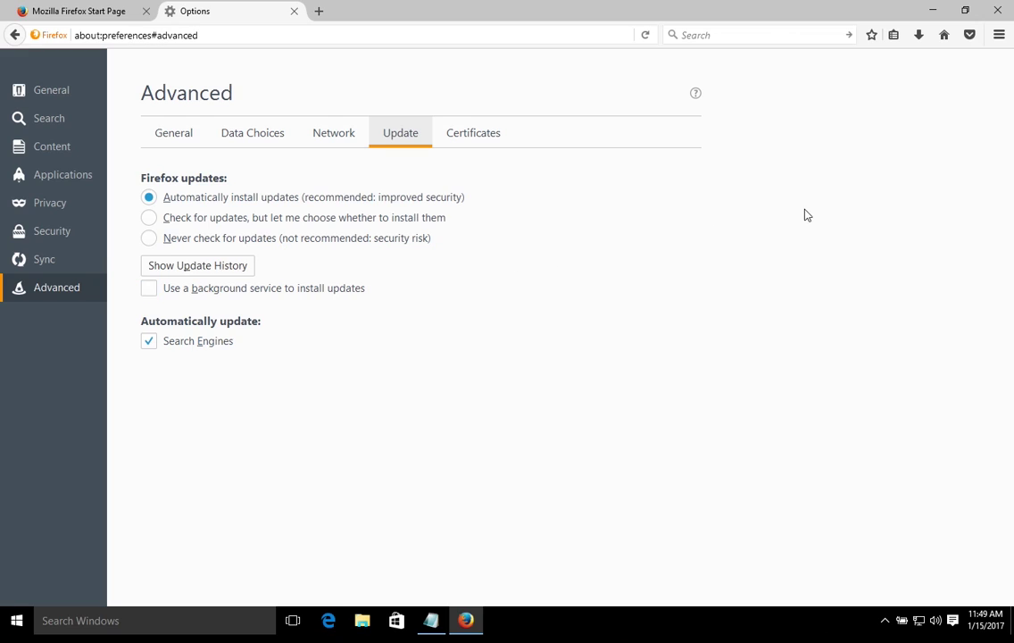
# - Check the installed version and update status in About Firefox, and close the window
pyautogui.click(999, 39)
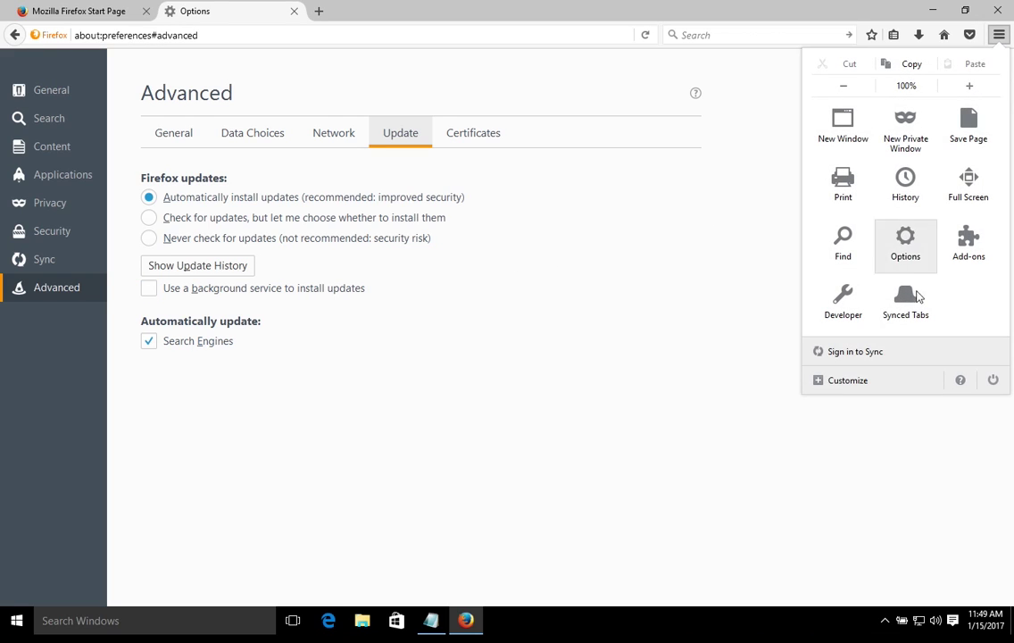
pyautogui.click(963, 382)
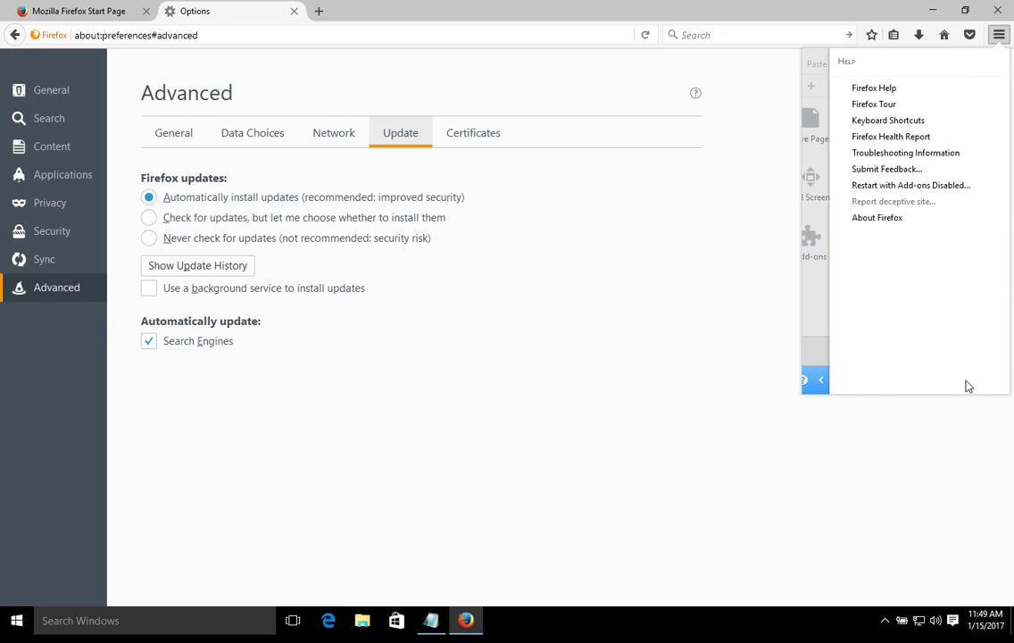
pyautogui.click(880, 218)
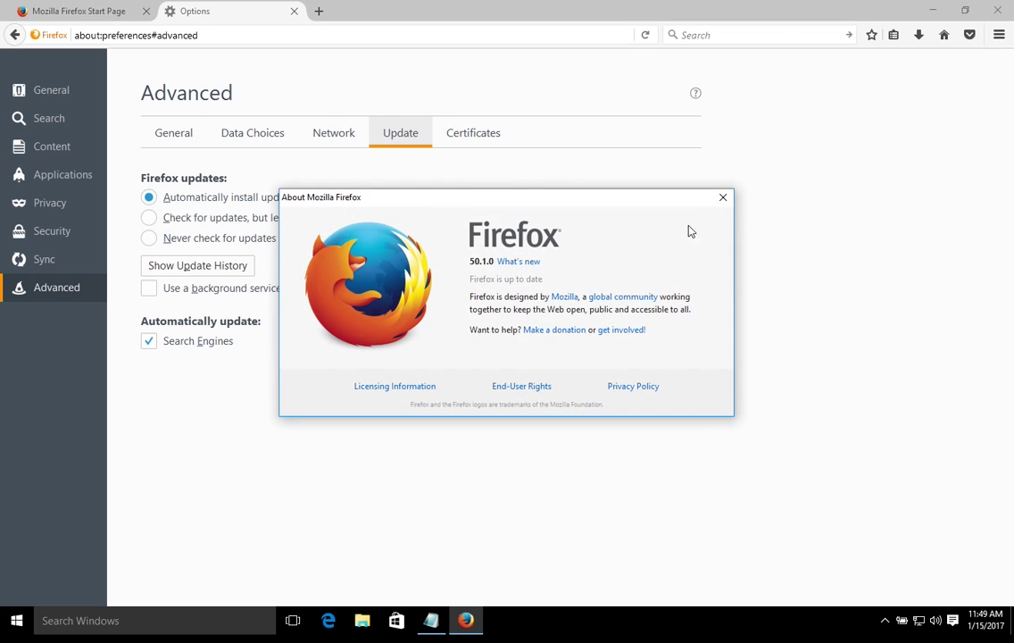
pyautogui.click(725, 198)
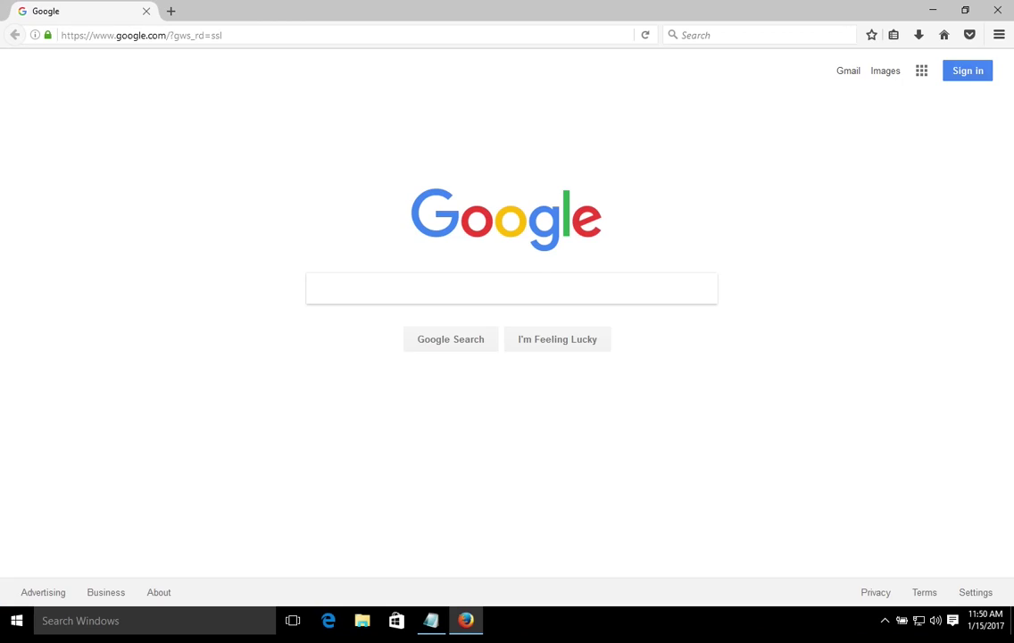